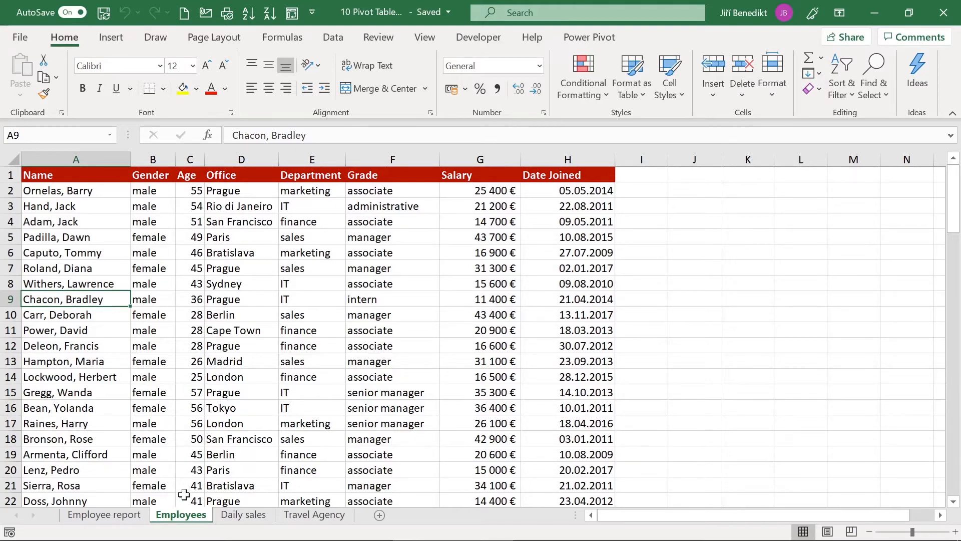
# Step: Create an empty PivotTable on a new worksheet from the Employees!$A$1:$H$101 range
pyautogui.click(108, 37)
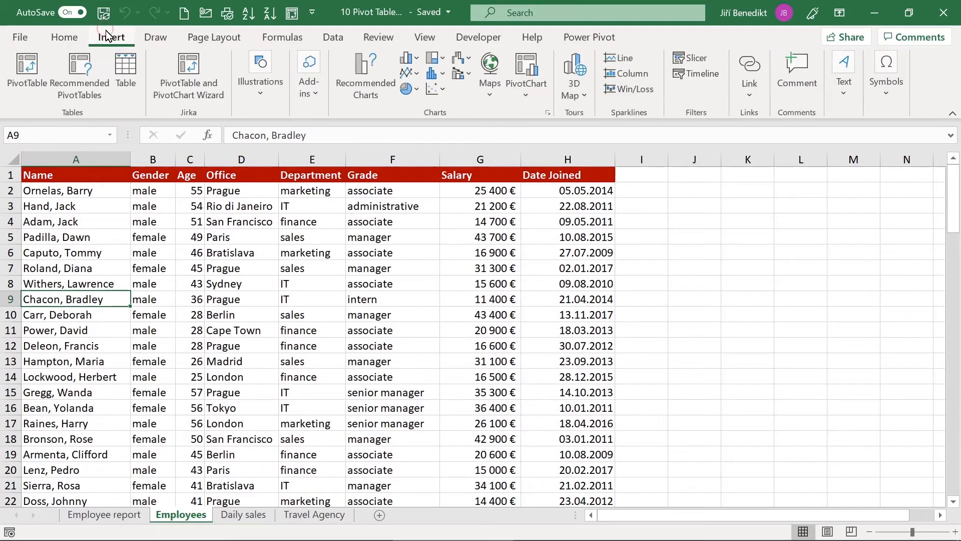
pyautogui.click(31, 63)
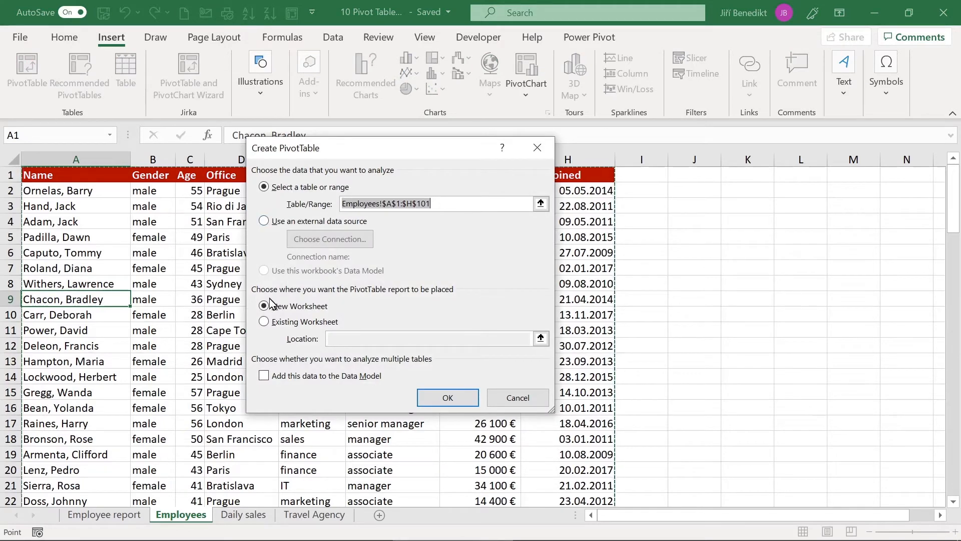
pyautogui.press('Return')
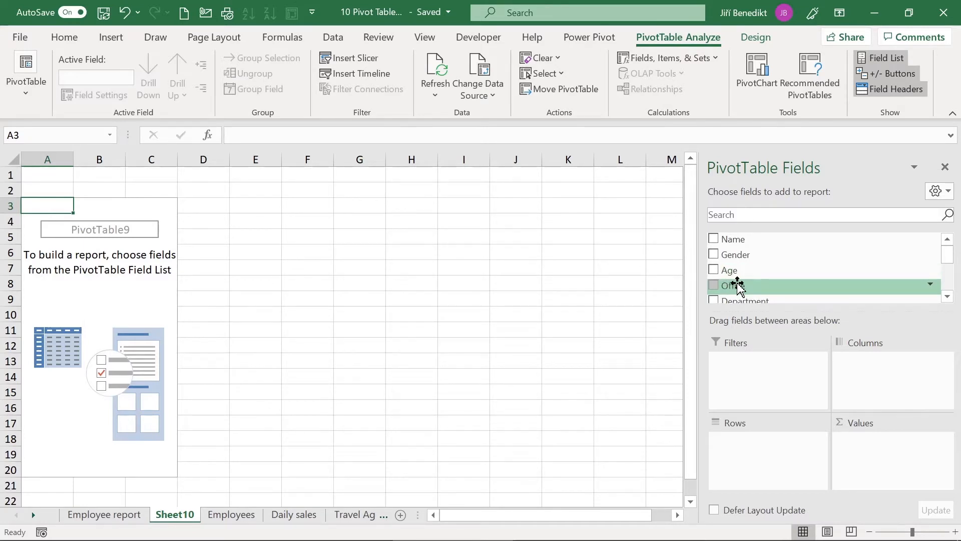
# Step: Put Office in Rows and Salary in Values to list Sum of Salary per office
pyautogui.moveTo(737, 284); pyautogui.dragTo(738, 470)
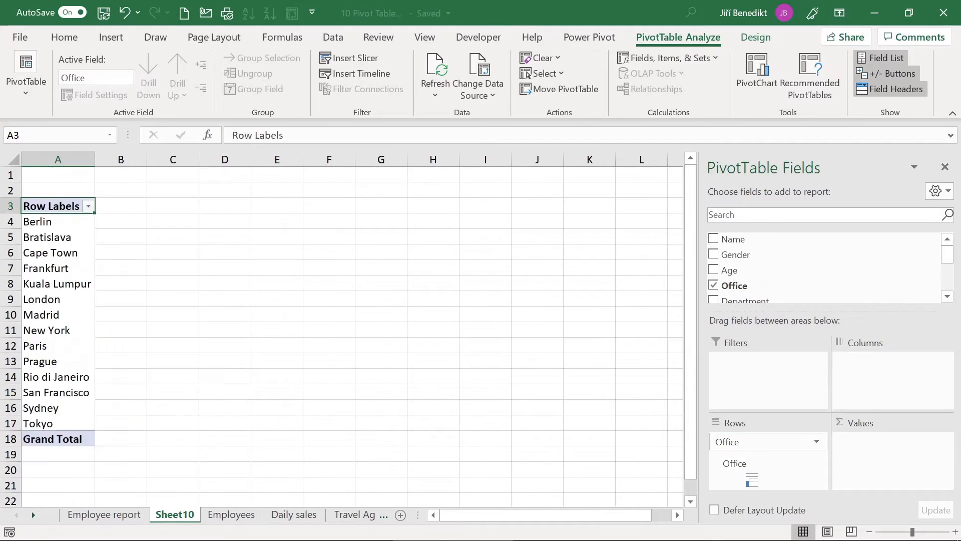
pyautogui.click(952, 299)
pyautogui.click(952, 298)
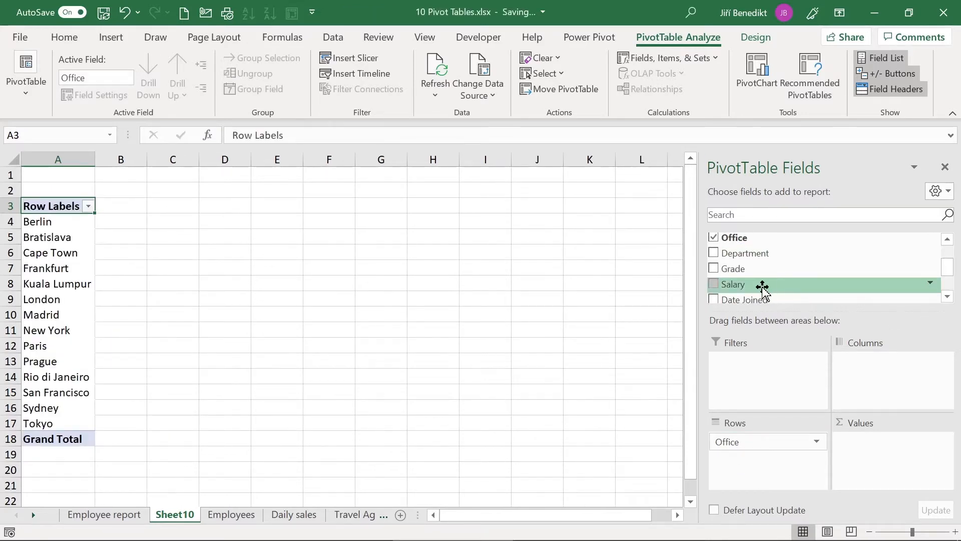
pyautogui.moveTo(754, 286); pyautogui.dragTo(865, 459)
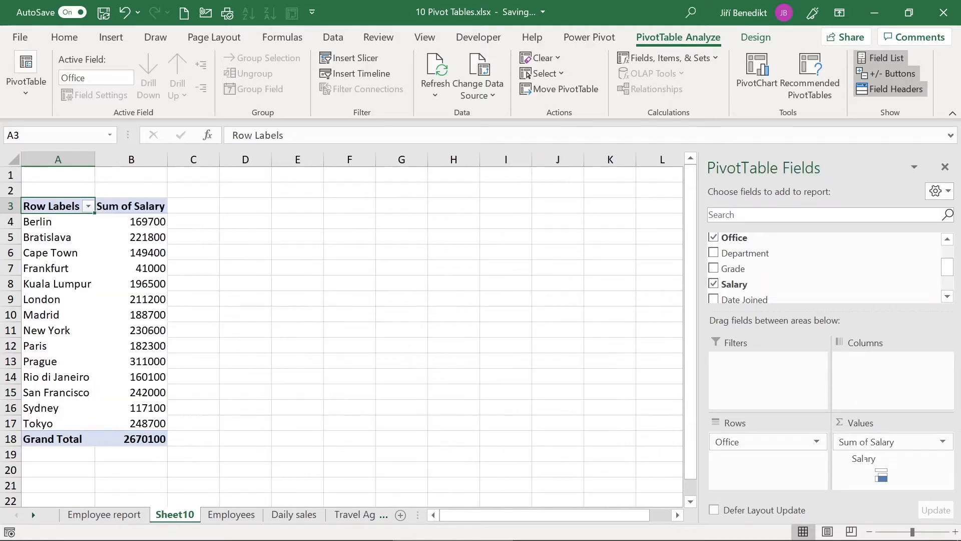
pyautogui.click(151, 225)
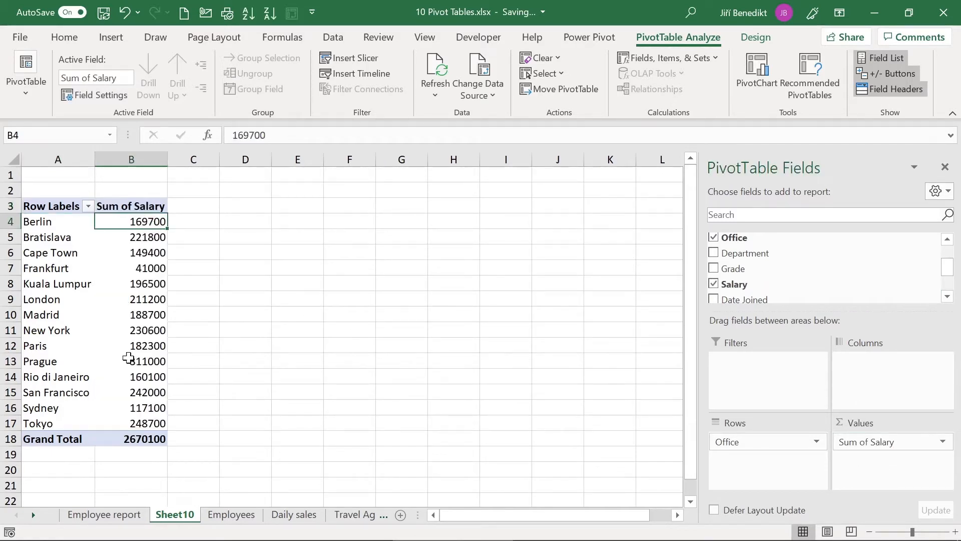
# Step: Format the salary sums in B4:B18 as € Euro Accounting with no decimal places
pyautogui.keyDown('shift'); pyautogui.click(136, 439); pyautogui.keyUp('shift')
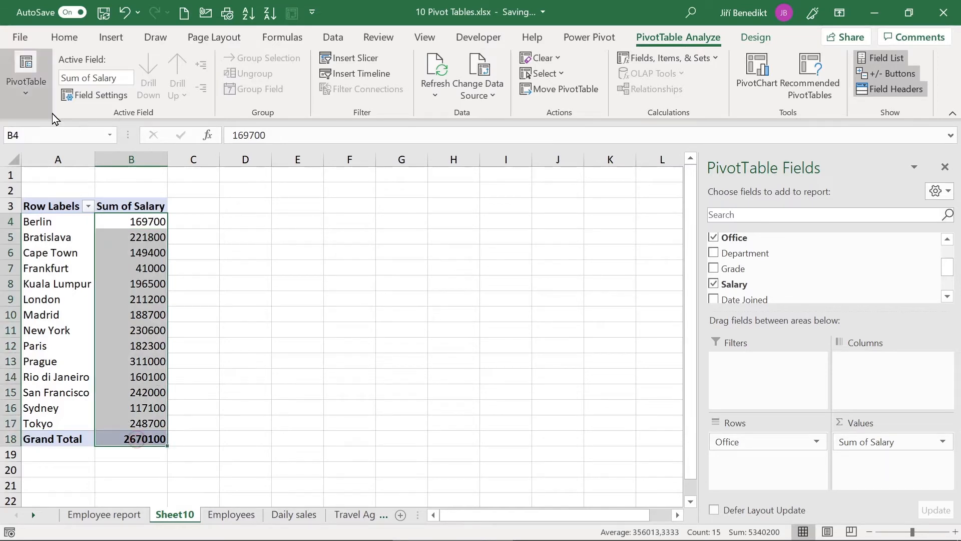
pyautogui.click(75, 36)
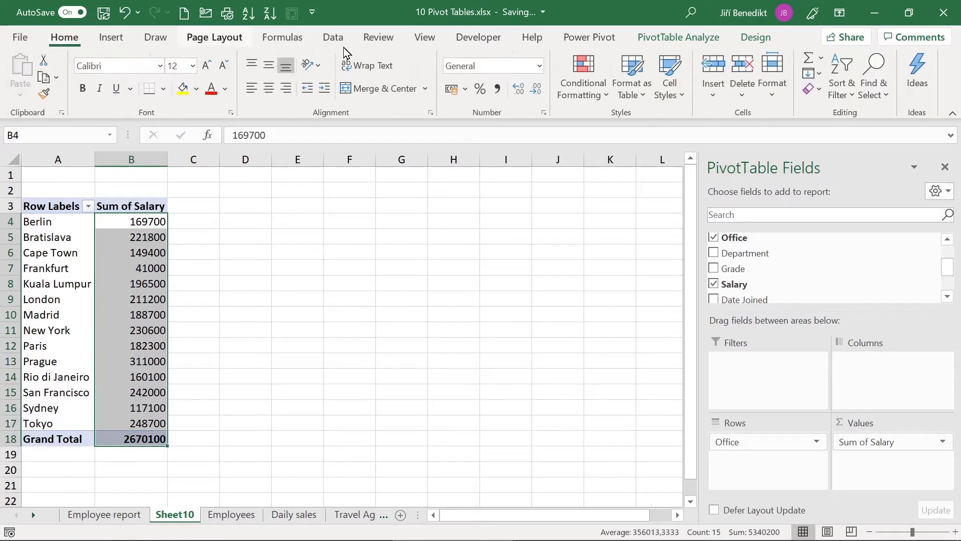
pyautogui.click(466, 91)
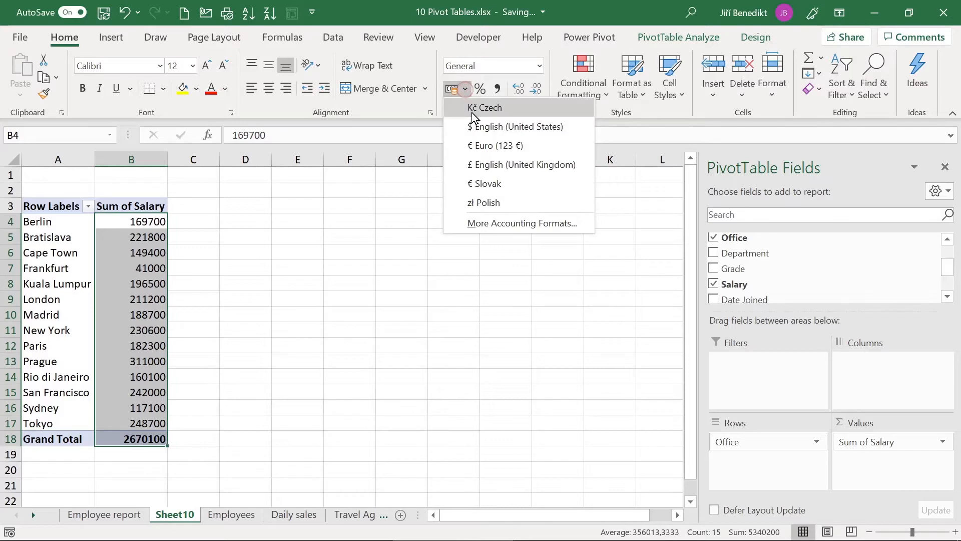
pyautogui.click(481, 147)
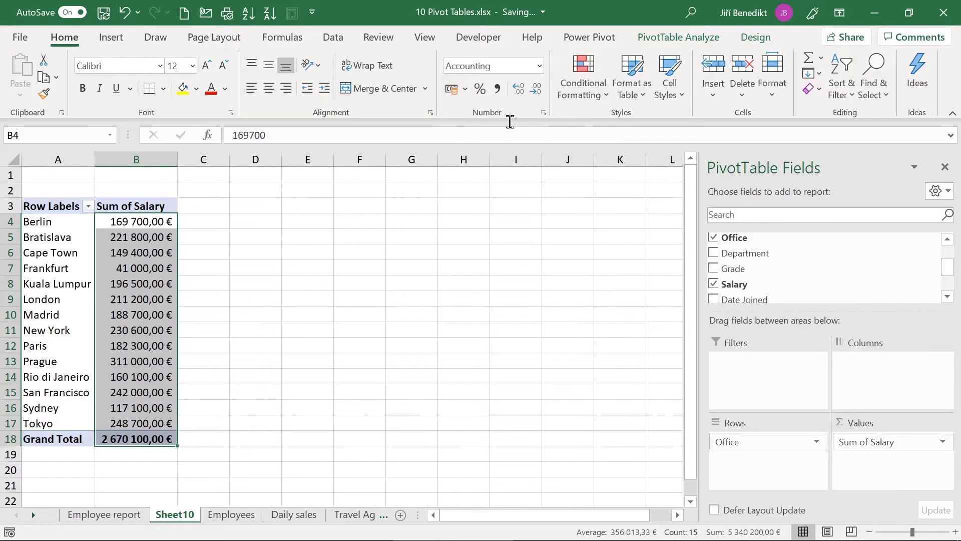
pyautogui.click(538, 95)
pyautogui.click(539, 96)
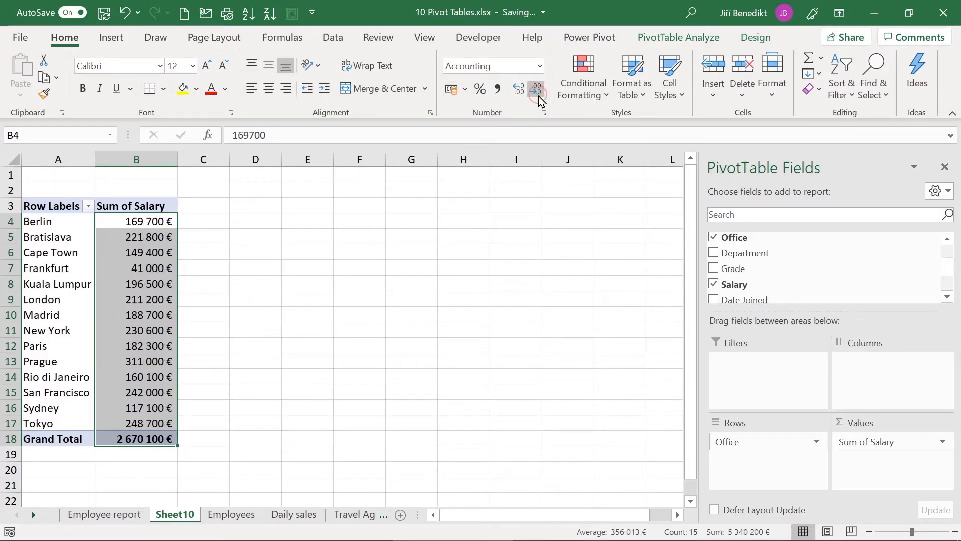
pyautogui.click(132, 223)
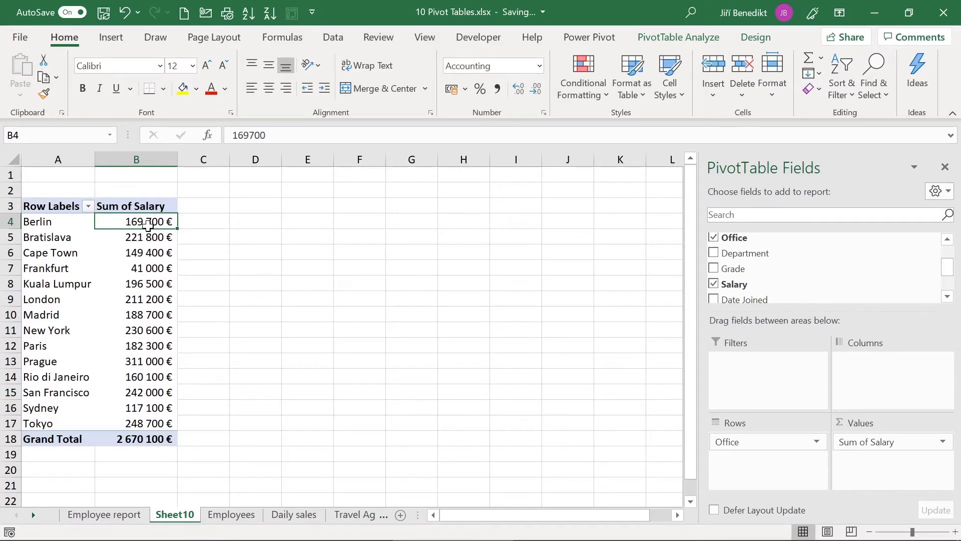
pyautogui.moveTo(140, 327)
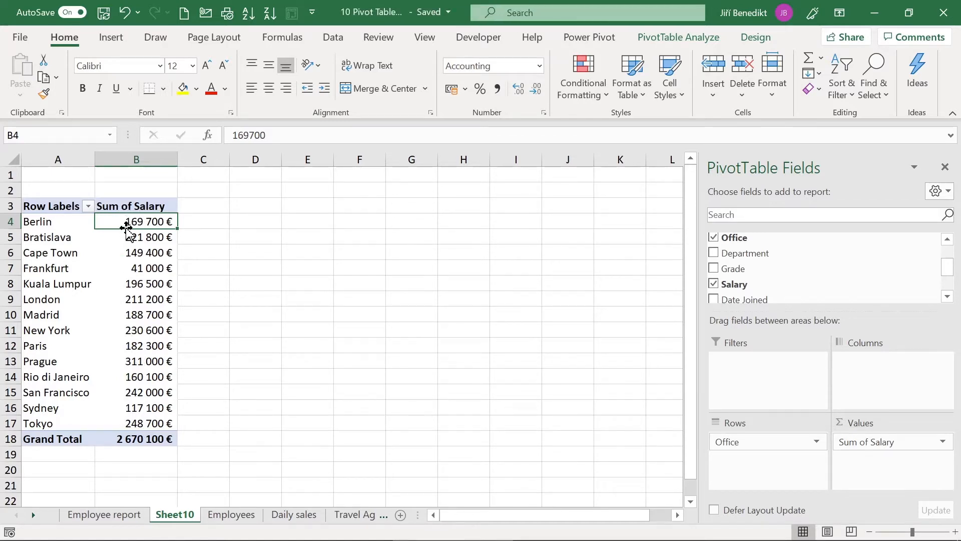
# Step: Summarize salary as Average per office and sort offices from highest to lowest
pyautogui.click(132, 252)
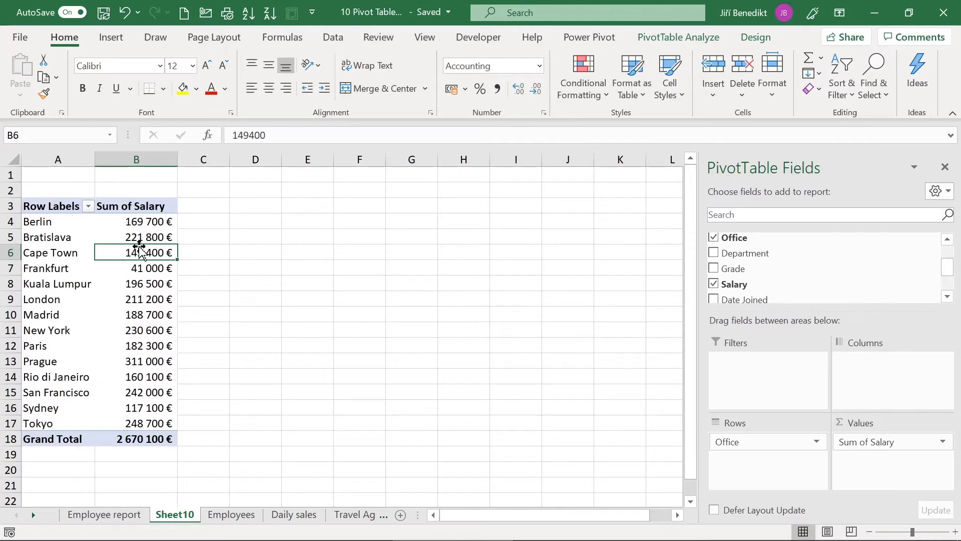
pyautogui.rightClick(139, 248)
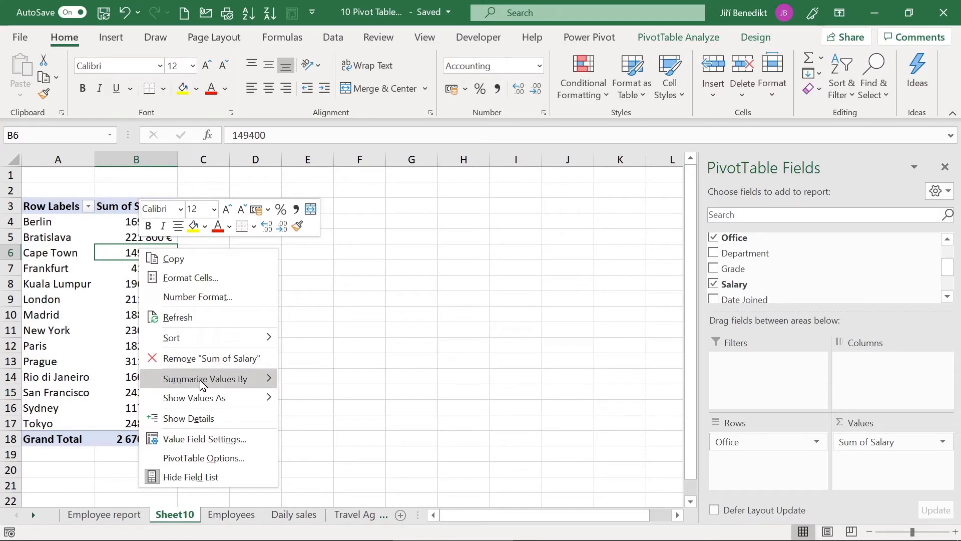
pyautogui.moveTo(200, 384)
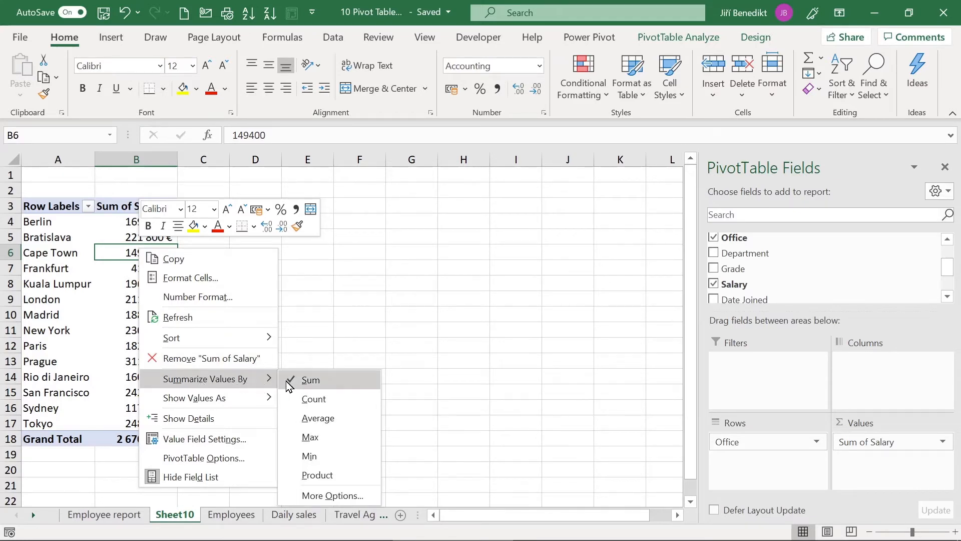
pyautogui.click(318, 417)
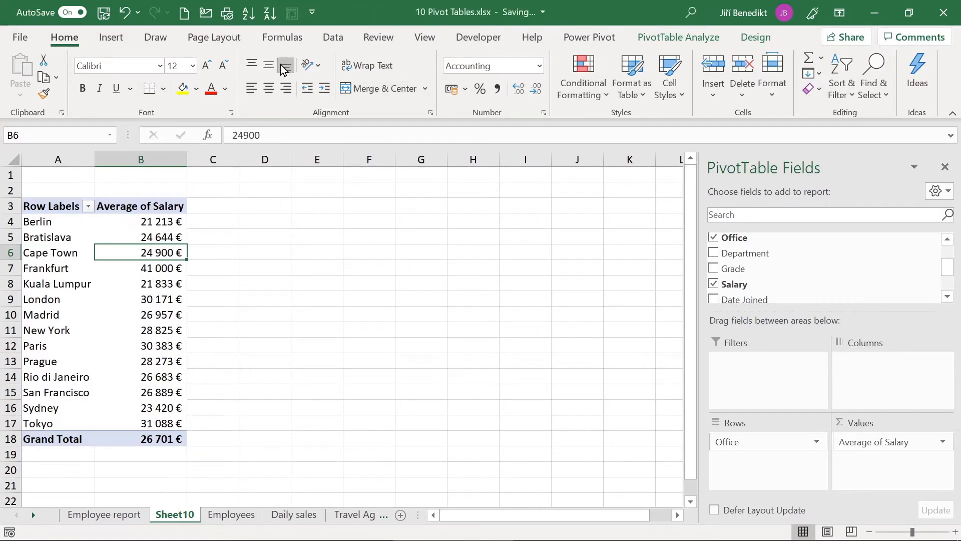
pyautogui.click(331, 37)
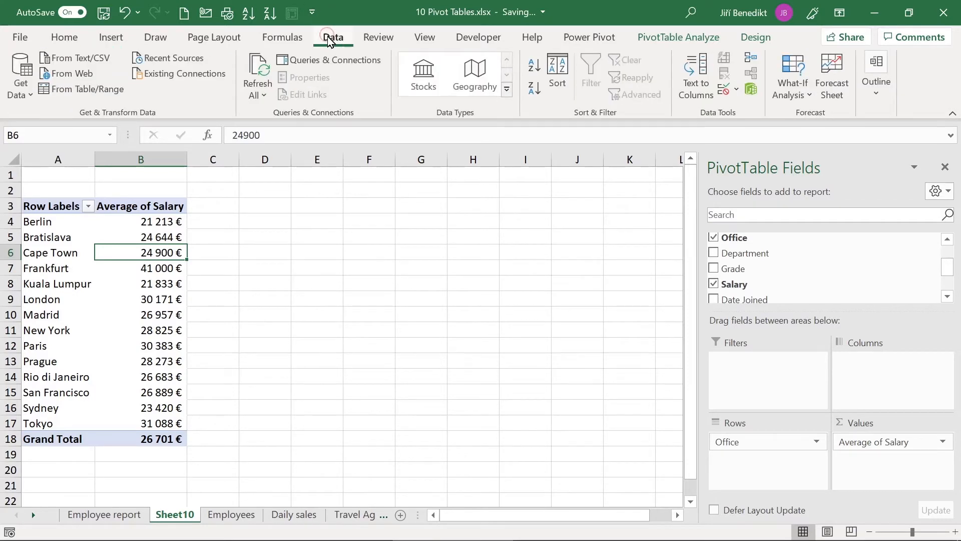
pyautogui.click(534, 88)
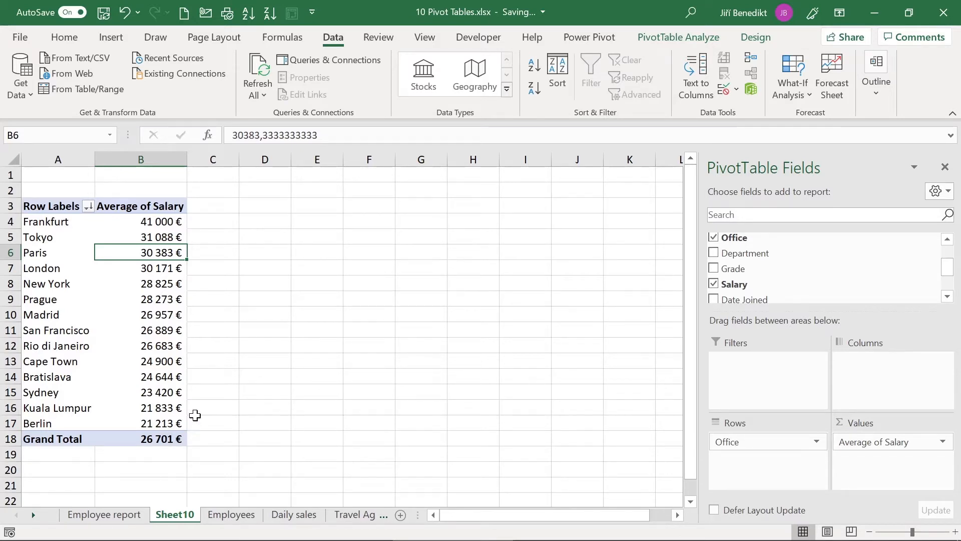
# Step: Add Salary to Values as Min of Salary, then add Salary again as a sum
pyautogui.click(64, 40)
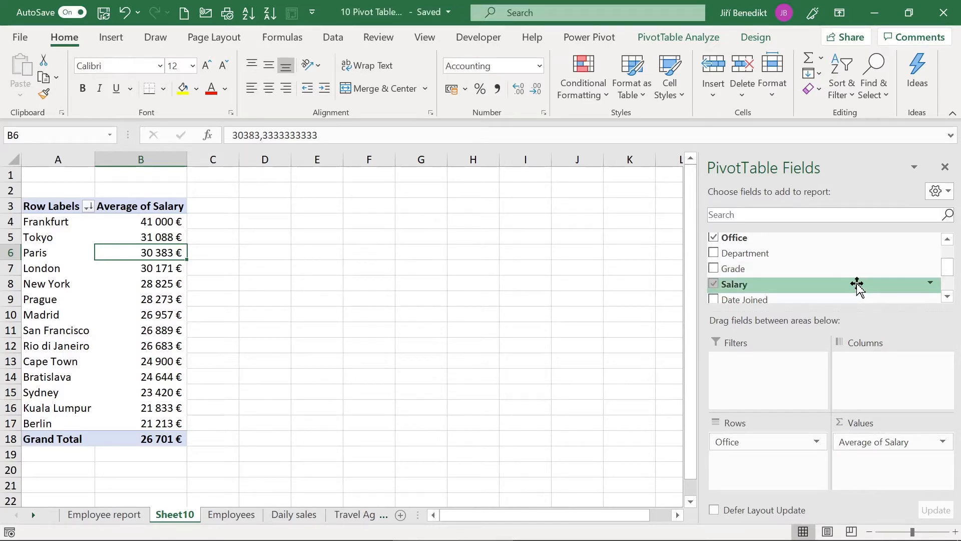
pyautogui.moveTo(858, 285); pyautogui.dragTo(887, 473)
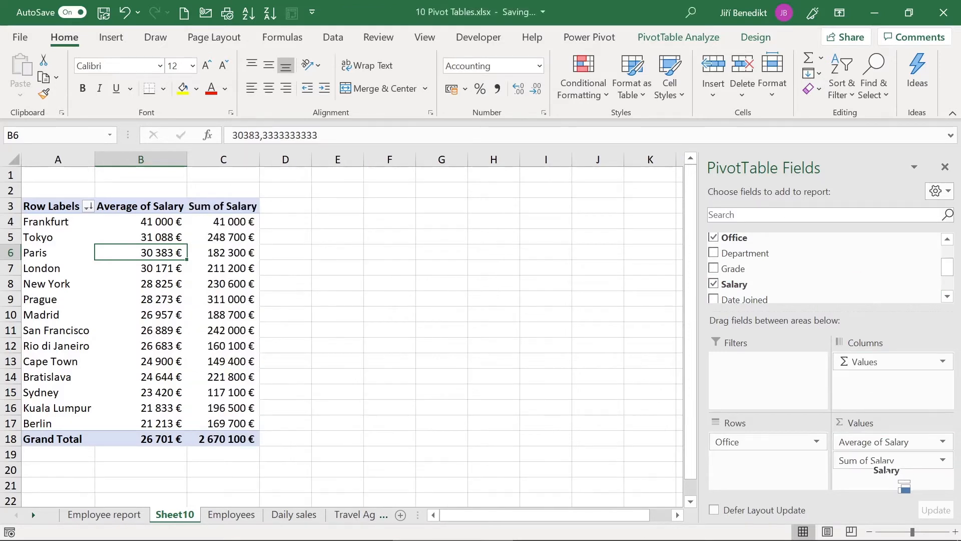
pyautogui.rightClick(229, 252)
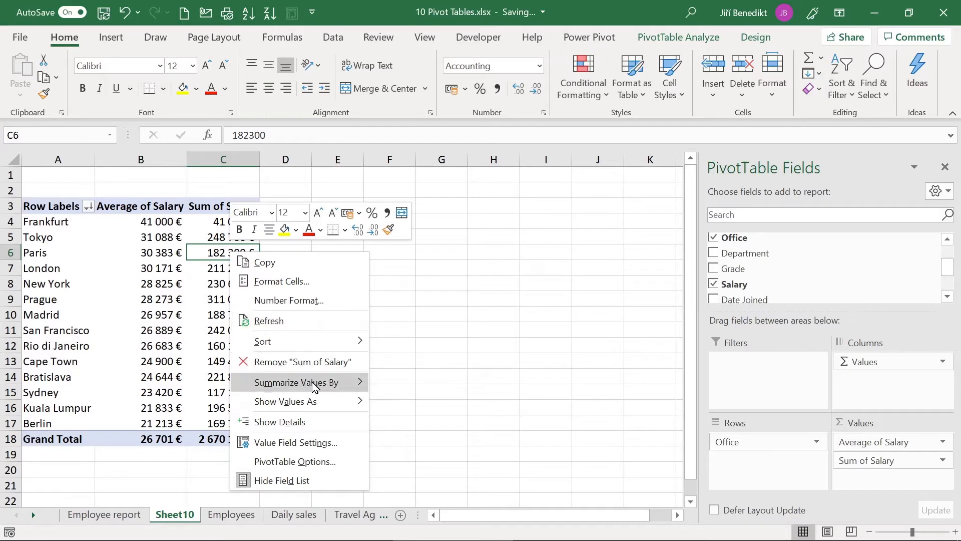
pyautogui.moveTo(313, 387)
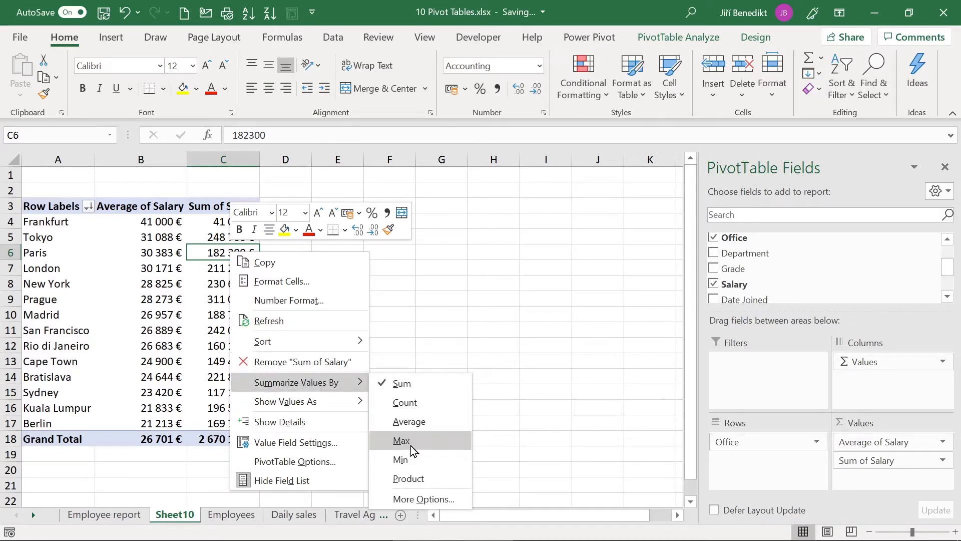
pyautogui.click(426, 467)
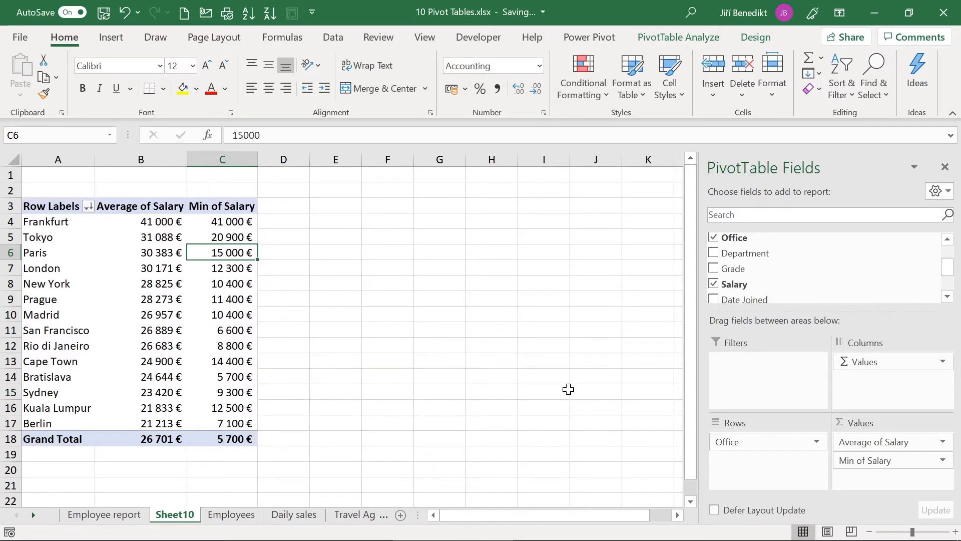
pyautogui.moveTo(748, 289); pyautogui.dragTo(886, 472)
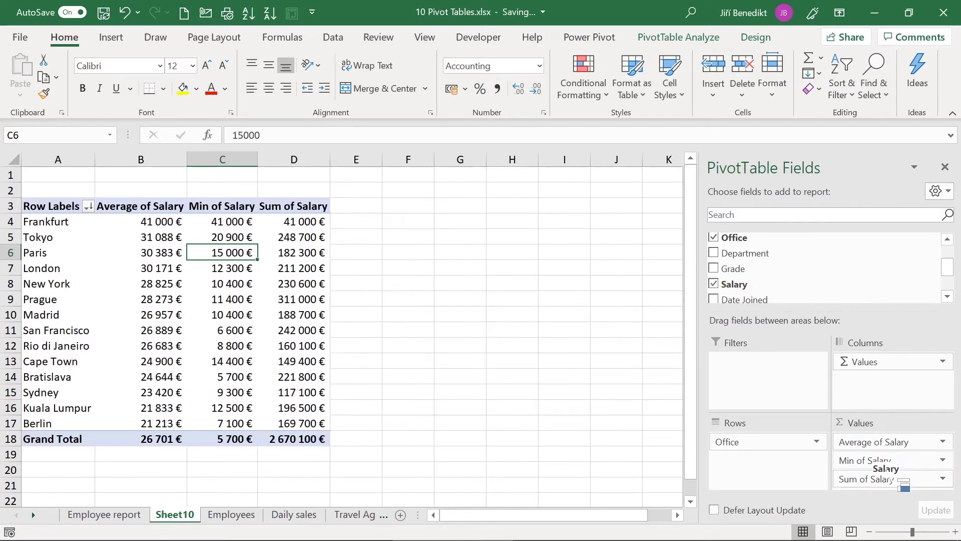
# Step: Change the salary sum column to Max of Salary and add another Sum of Salary column
pyautogui.click(303, 253)
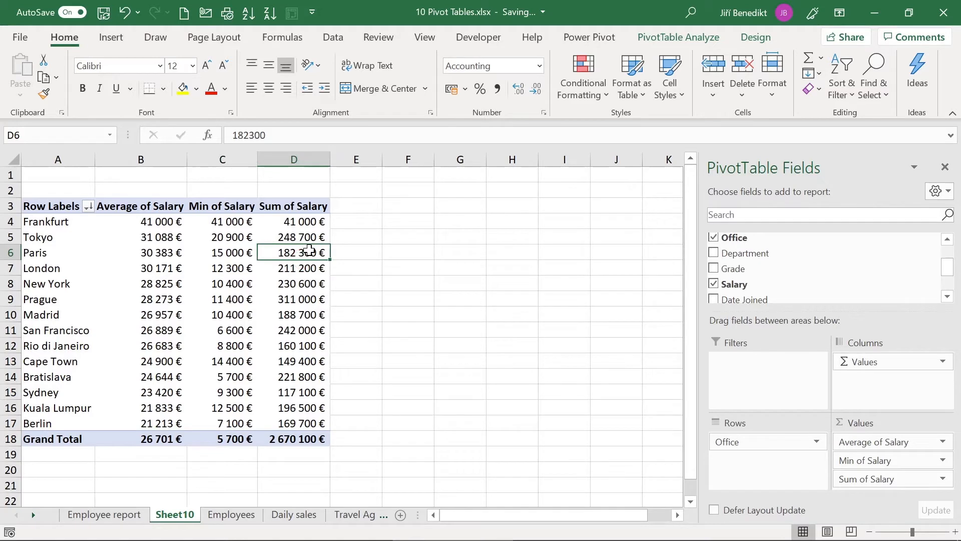
pyautogui.rightClick(309, 249)
pyautogui.moveTo(386, 384)
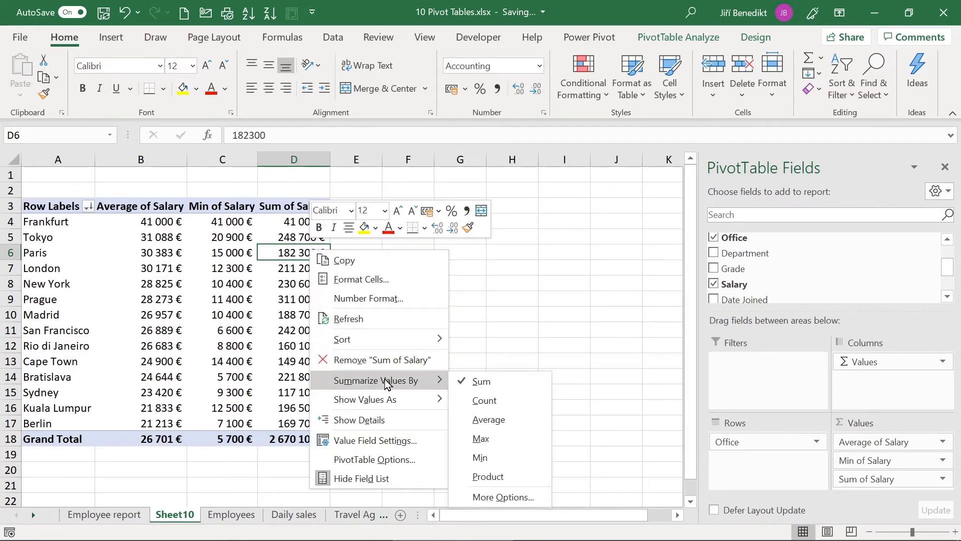
pyautogui.click(480, 440)
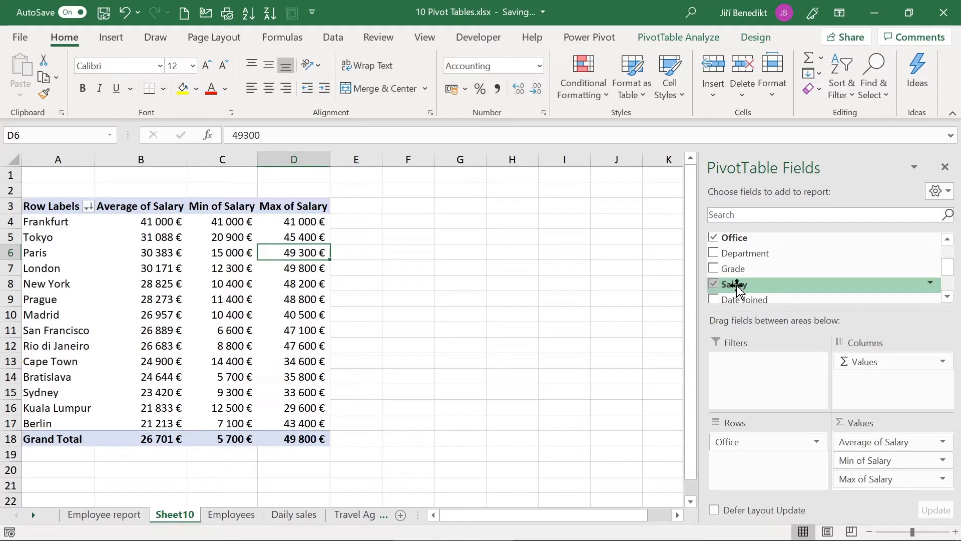
pyautogui.moveTo(737, 289); pyautogui.dragTo(874, 492)
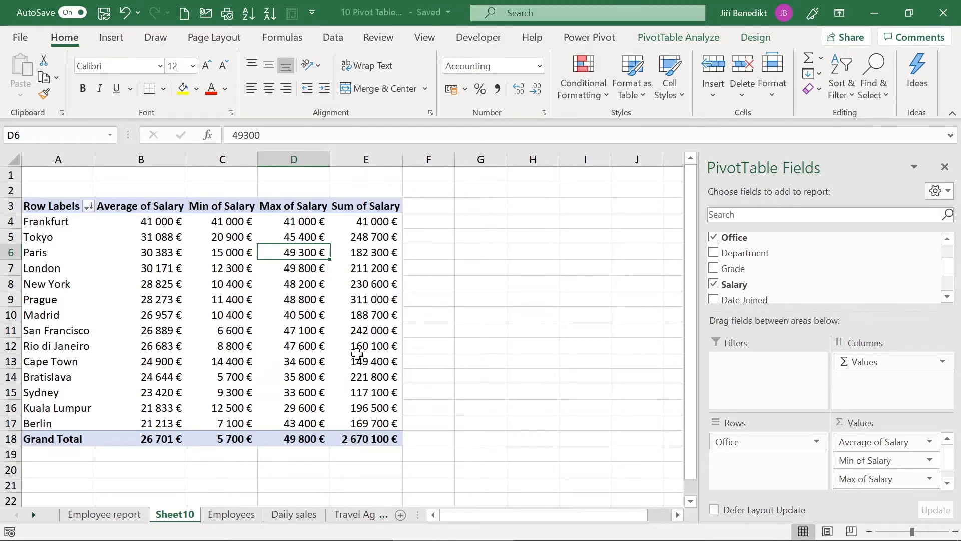
# Step: Show Sum of Salary as % of Grand Total, e.g. Prague 11,65%, totalling 100%
pyautogui.click(375, 269)
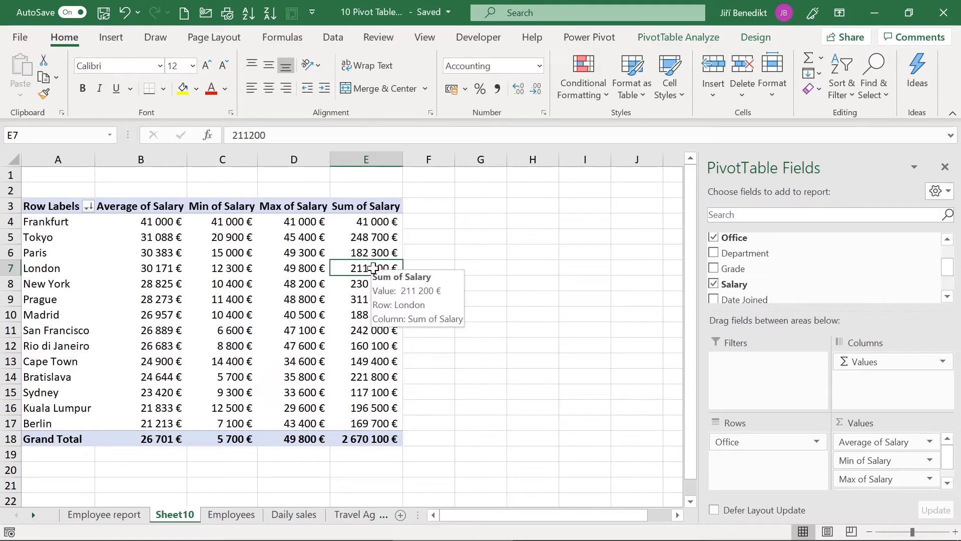
pyautogui.rightClick(371, 269)
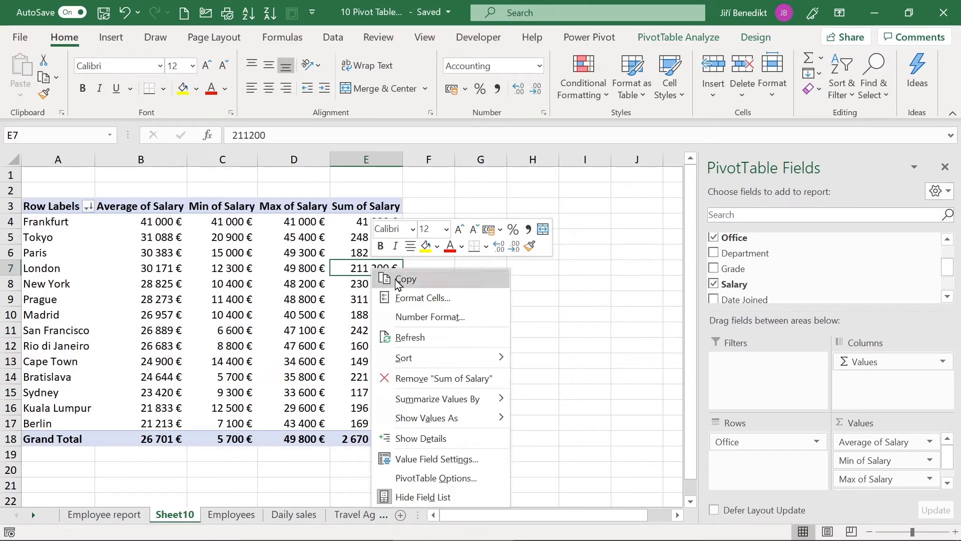
pyautogui.moveTo(414, 420)
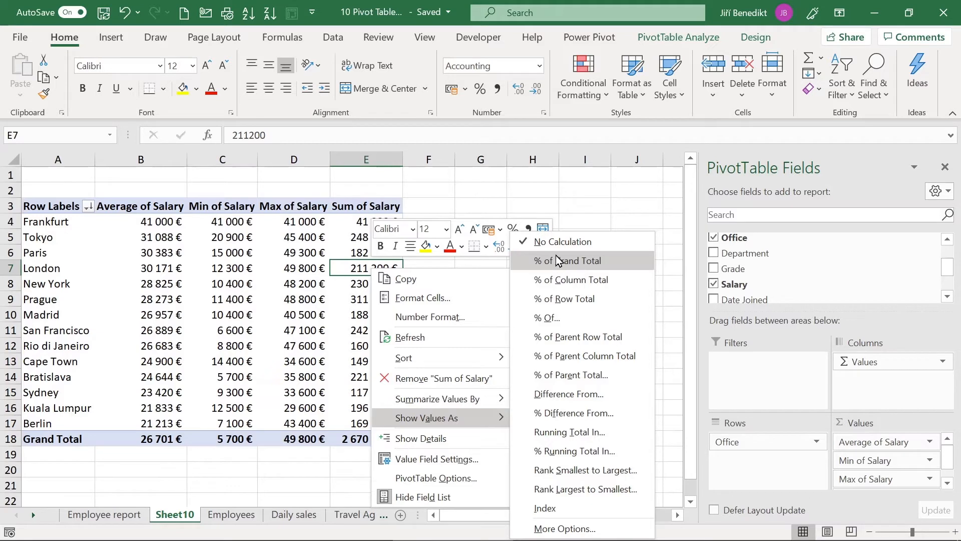
pyautogui.click(581, 259)
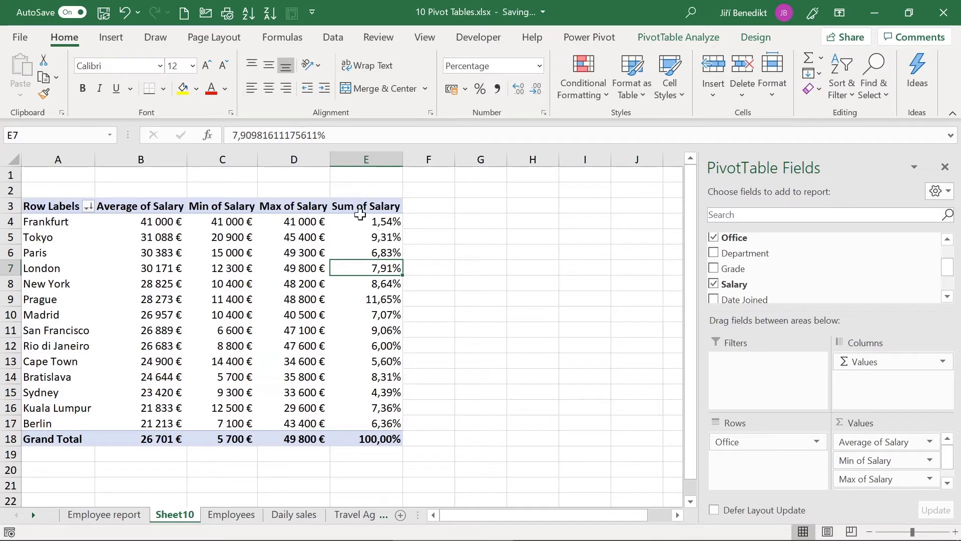
pyautogui.click(358, 442)
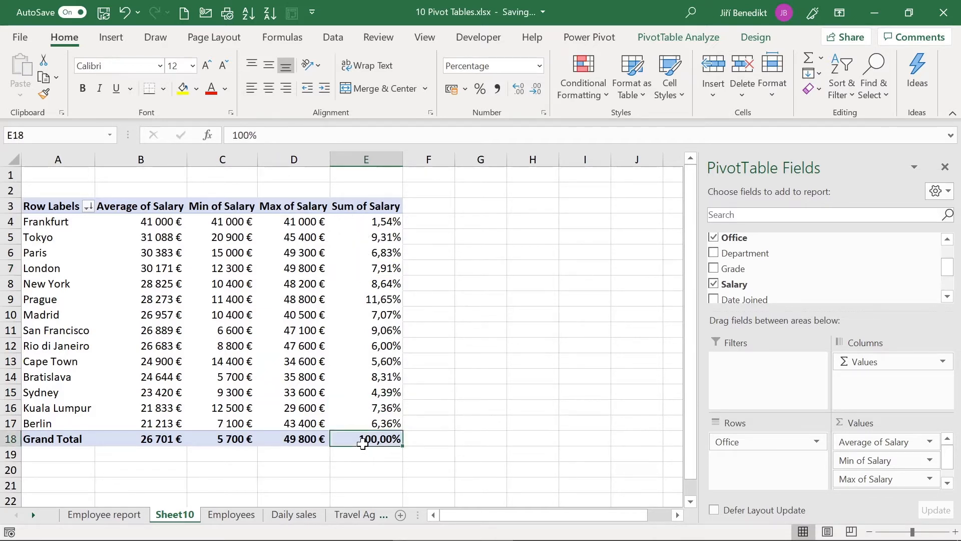
pyautogui.click(370, 297)
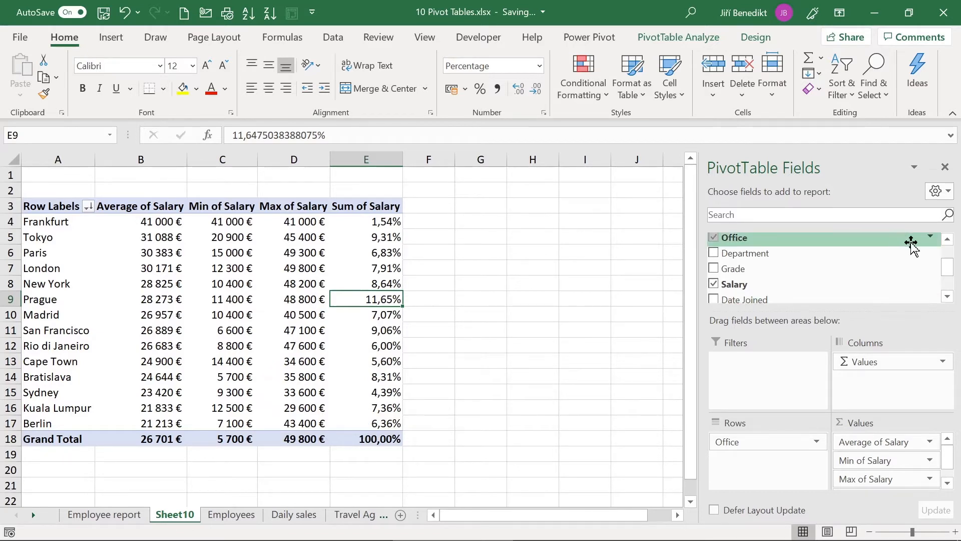
# Step: Add Salary to Values once more as Sum of Salary2, grand total 2 670 100 €
pyautogui.moveTo(946, 270)
pyautogui.mouseDown()
pyautogui.moveTo(946, 261)
pyautogui.moveTo(947, 273)
pyautogui.mouseUp()
pyautogui.moveTo(805, 278); pyautogui.dragTo(877, 482)
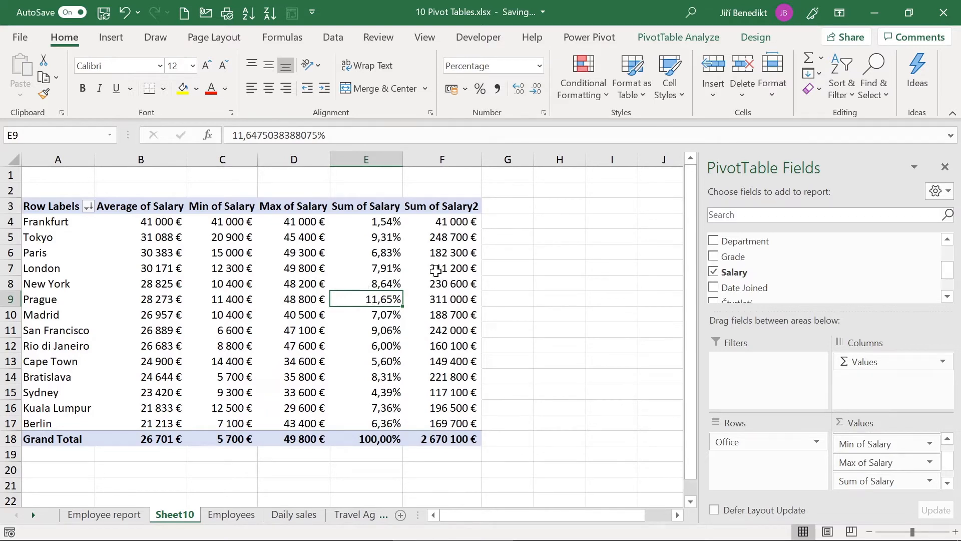
pyautogui.moveTo(473, 295)
pyautogui.click(163, 280)
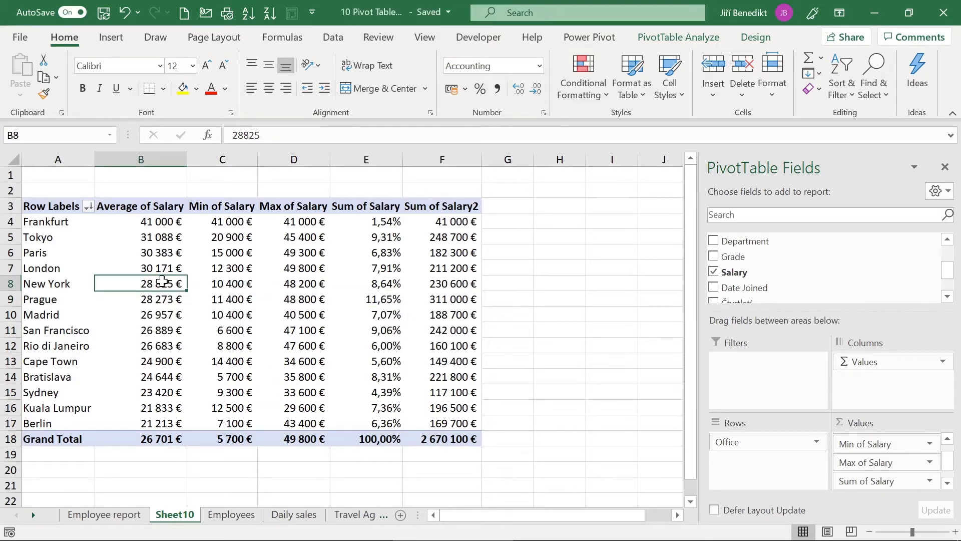
pyautogui.rightClick(162, 281)
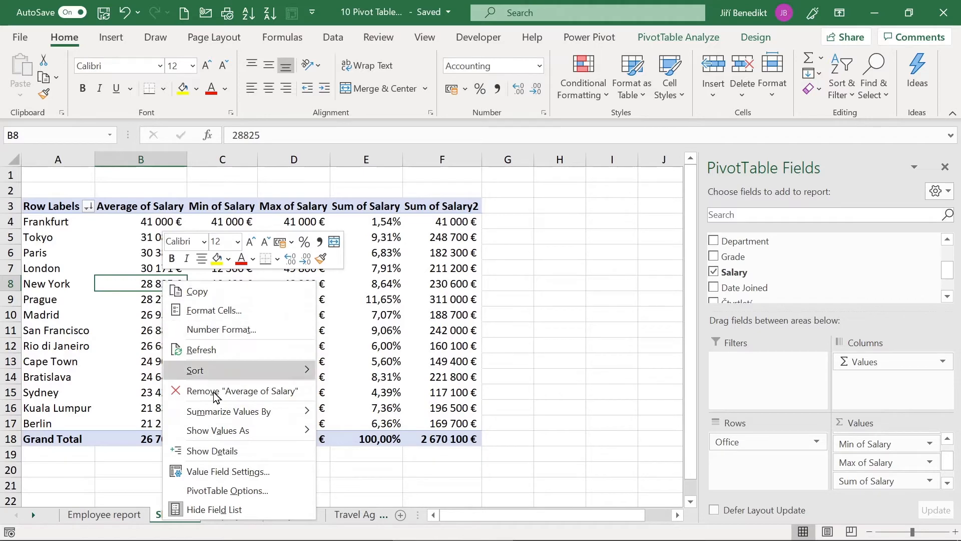
pyautogui.moveTo(240, 431)
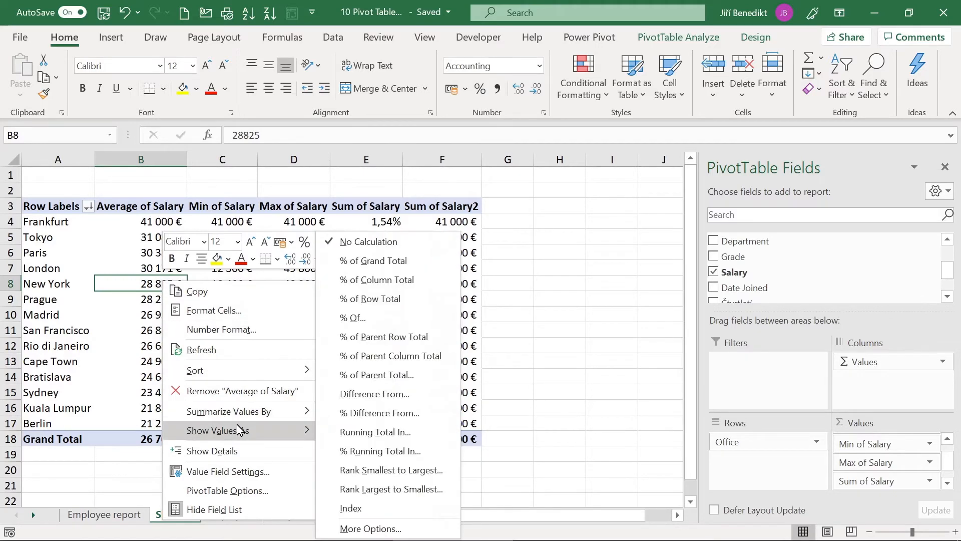
pyautogui.click(424, 264)
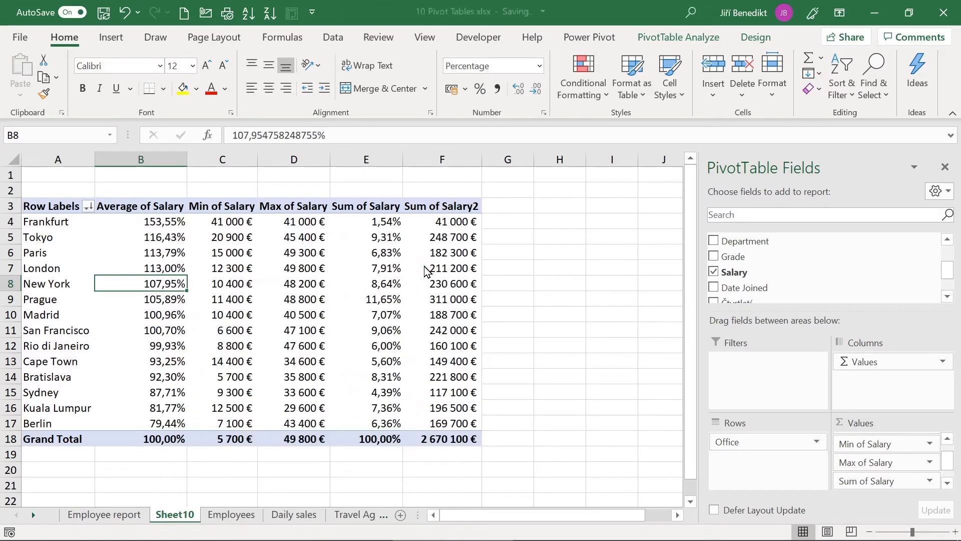
pyautogui.moveTo(160, 438)
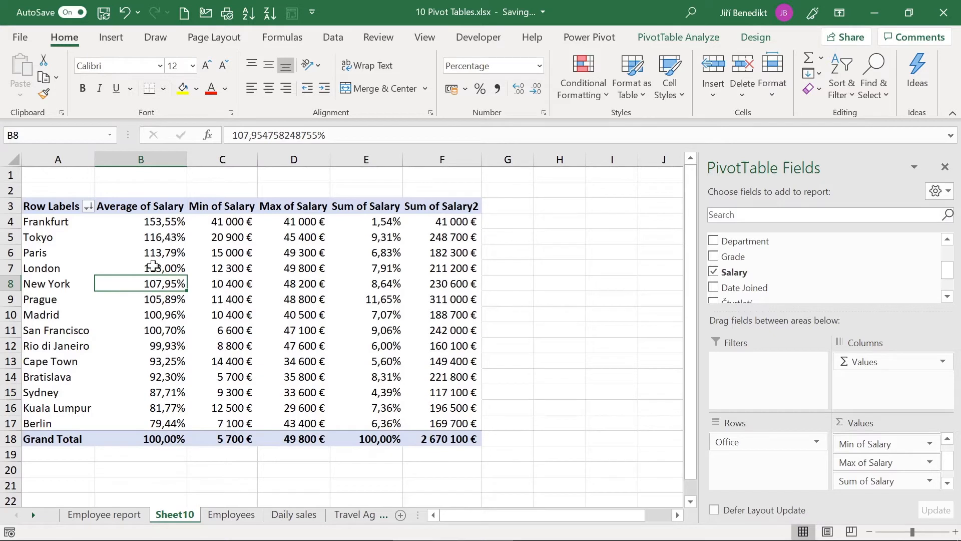
pyautogui.click(169, 223)
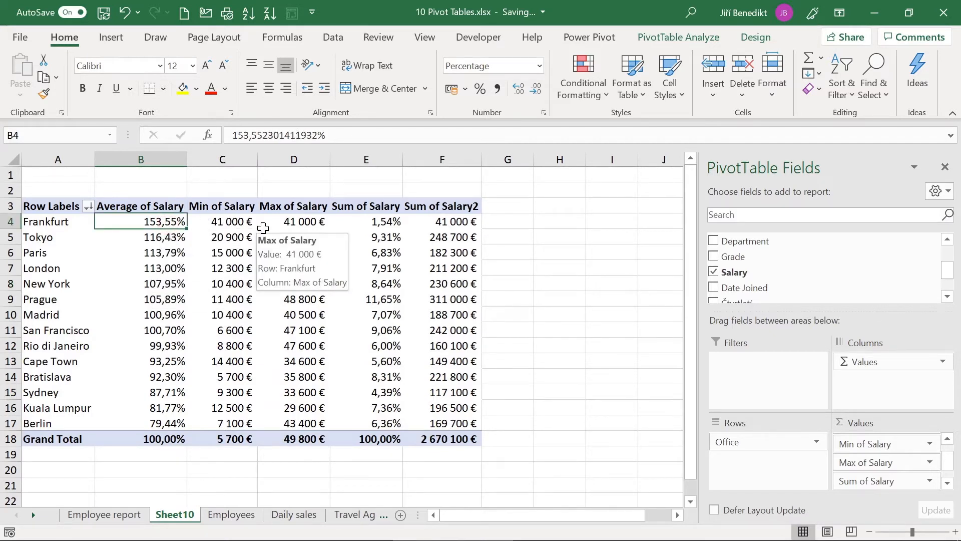
pyautogui.click(183, 424)
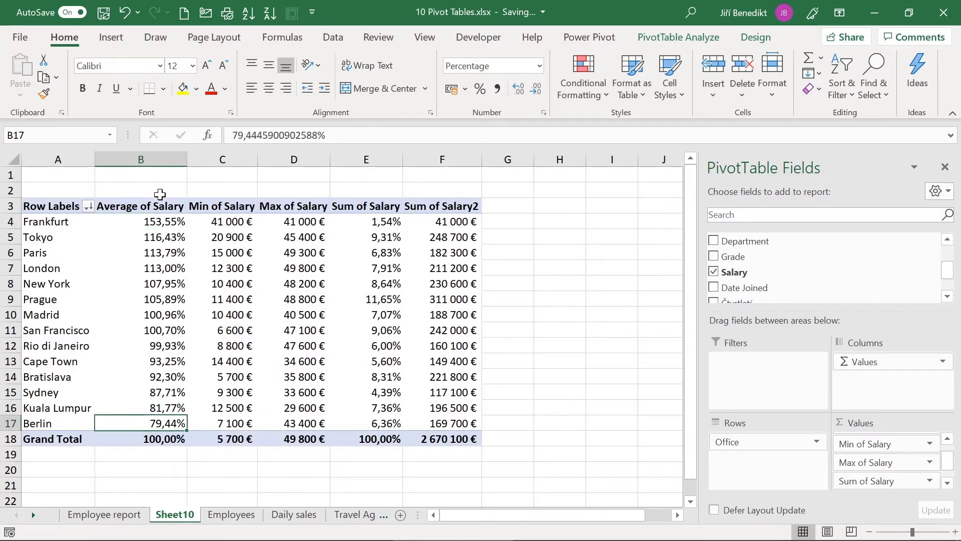
pyautogui.hotkey('ctrl', 'z')
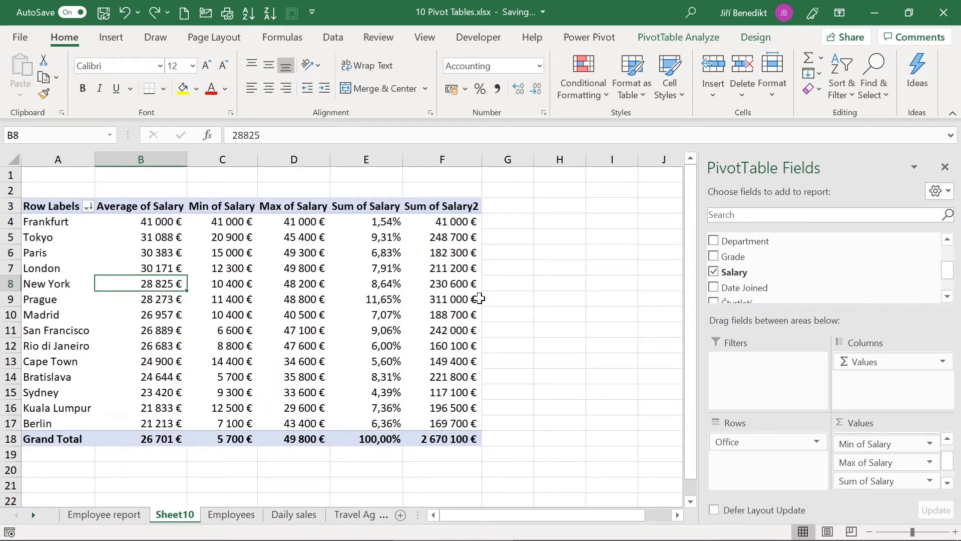
# Step: Add Sum of Age per office and format G4:G18 as Number with no decimals
pyautogui.moveTo(951, 282); pyautogui.dragTo(957, 257)
pyautogui.moveTo(757, 270); pyautogui.dragTo(880, 493)
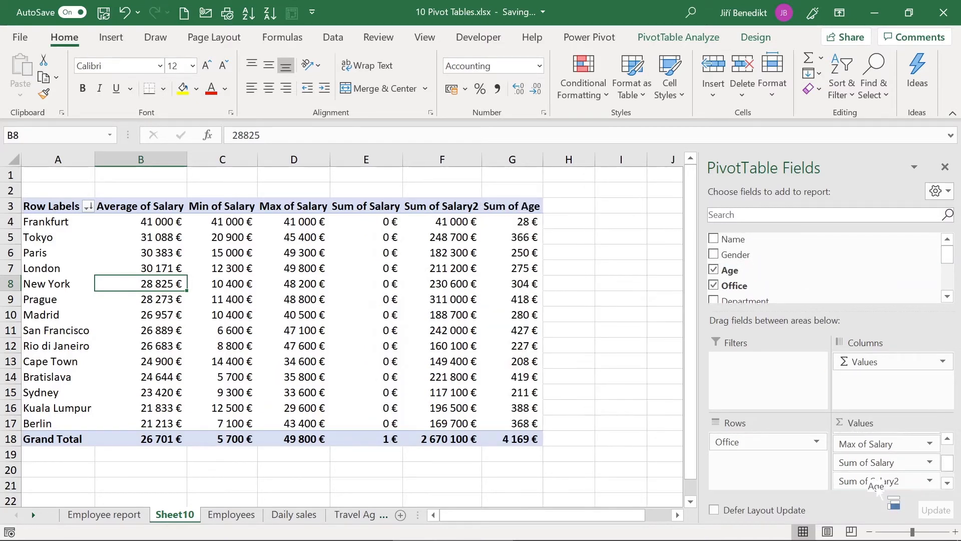
pyautogui.click(520, 216)
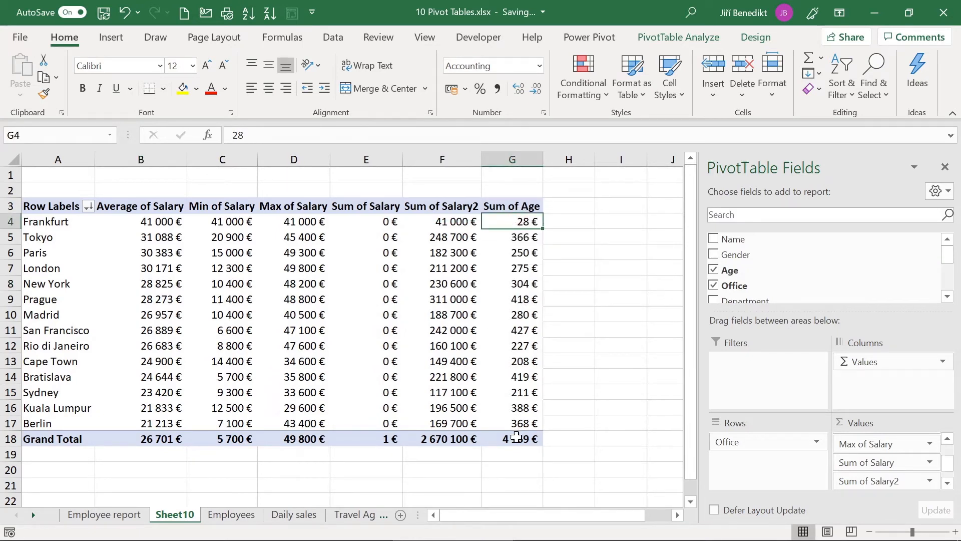
pyautogui.moveTo(517, 437)
pyautogui.keyDown('shift'); pyautogui.click(521, 438); pyautogui.keyUp('shift')
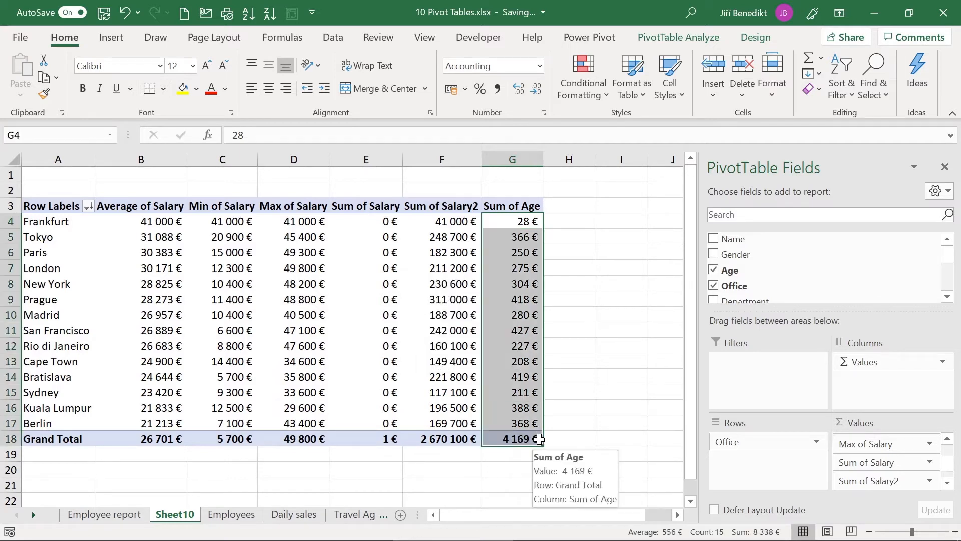
pyautogui.click(539, 67)
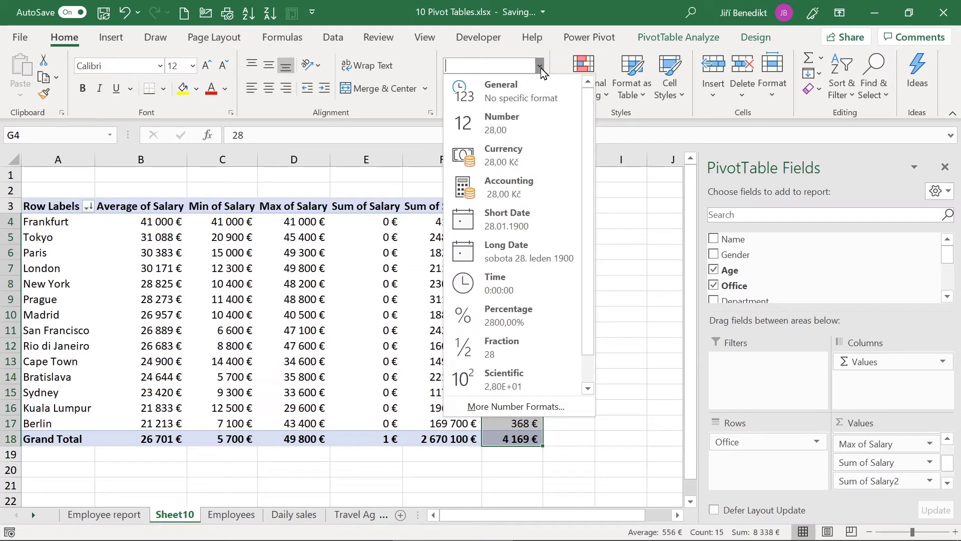
pyautogui.click(495, 124)
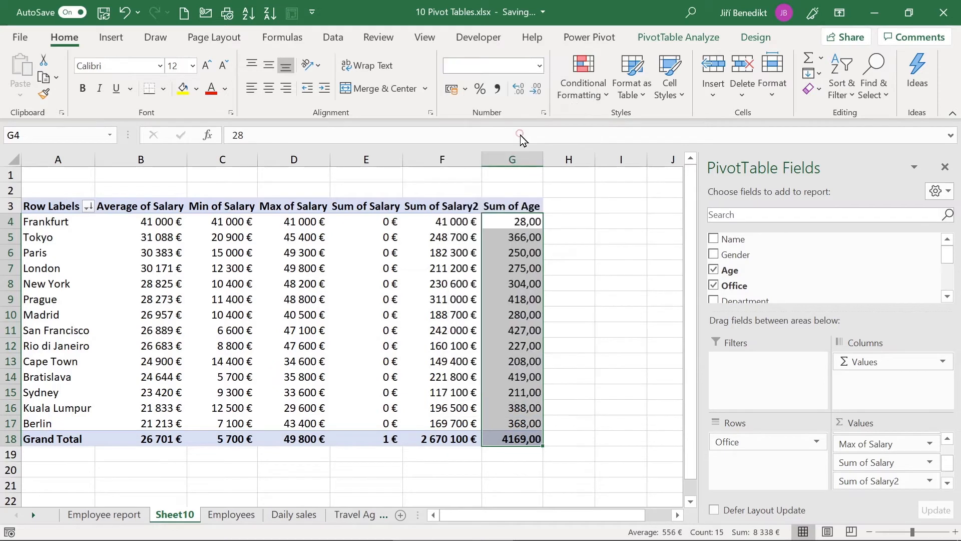
pyautogui.click(535, 90)
pyautogui.click(536, 90)
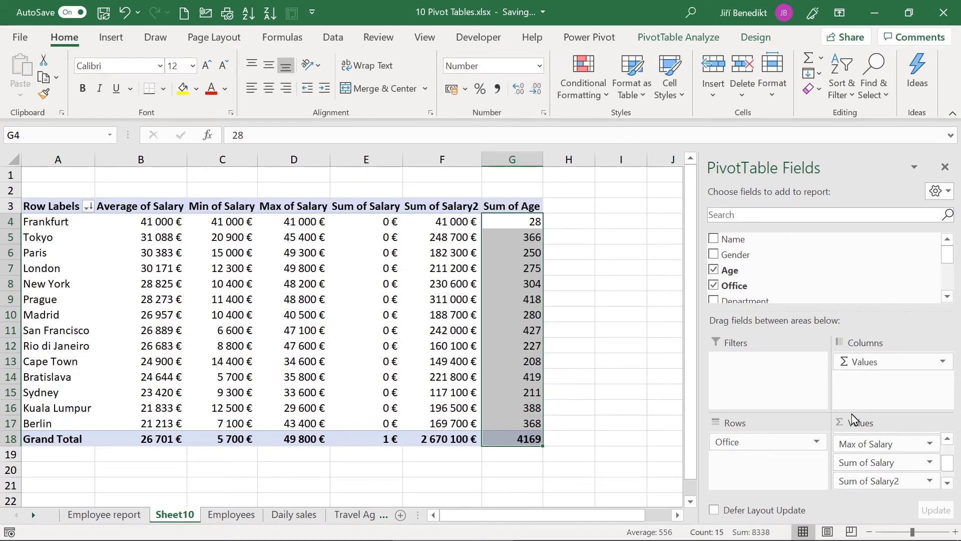
pyautogui.click(525, 253)
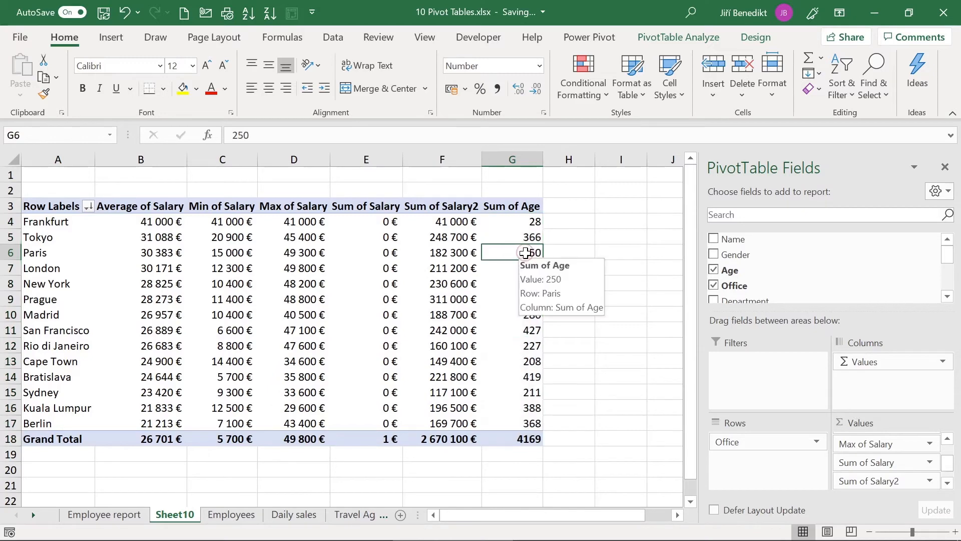
# Step: Switch the Age column to Average of Age, e.g. Tokyo 46, grand total 42
pyautogui.rightClick(530, 248)
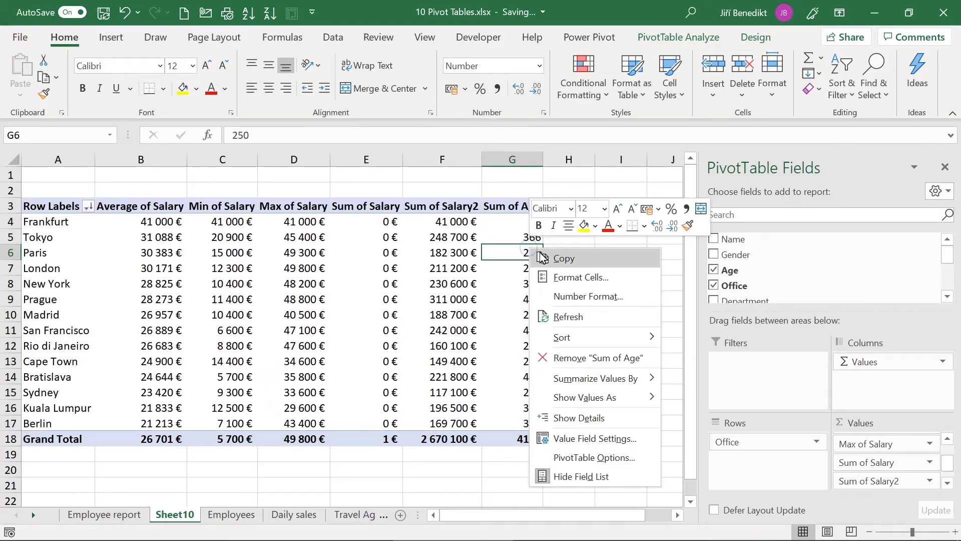
pyautogui.moveTo(598, 378)
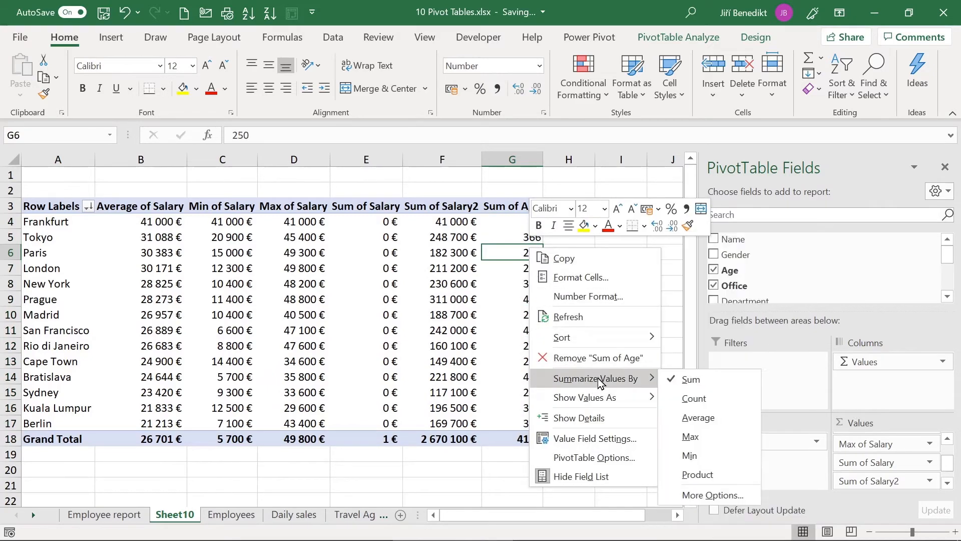
pyautogui.click(701, 417)
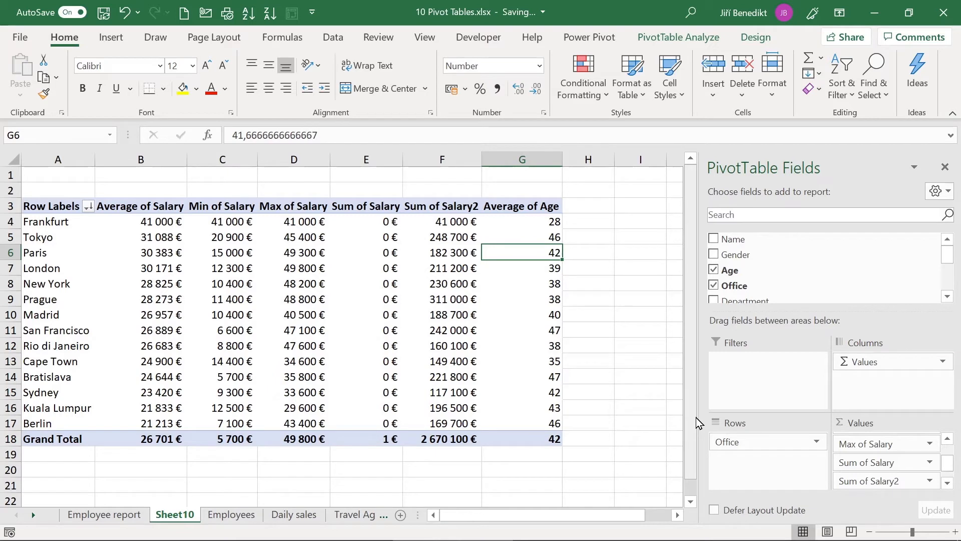
pyautogui.click(514, 221)
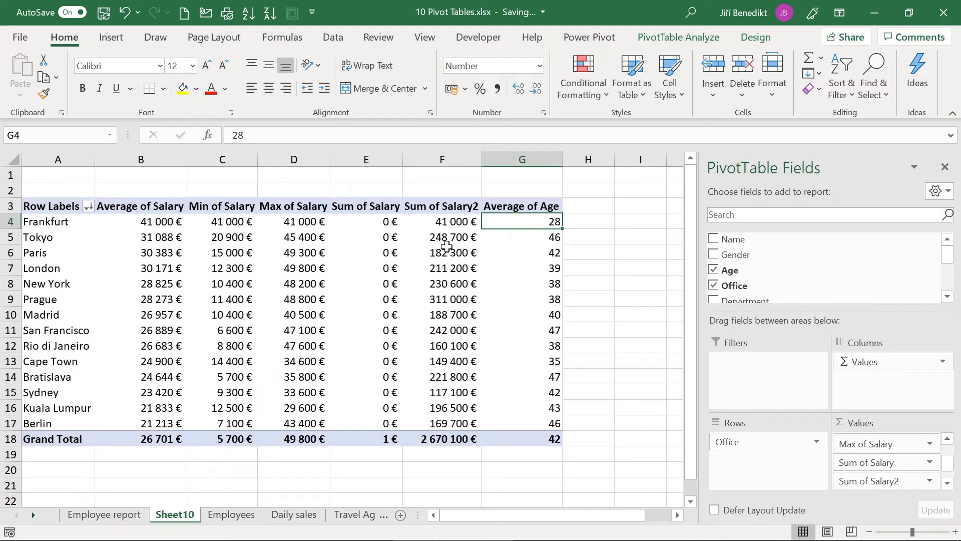
# Step: Review the Paris and Frankfurt average salary values across the pivot row
pyautogui.moveTo(161, 259)
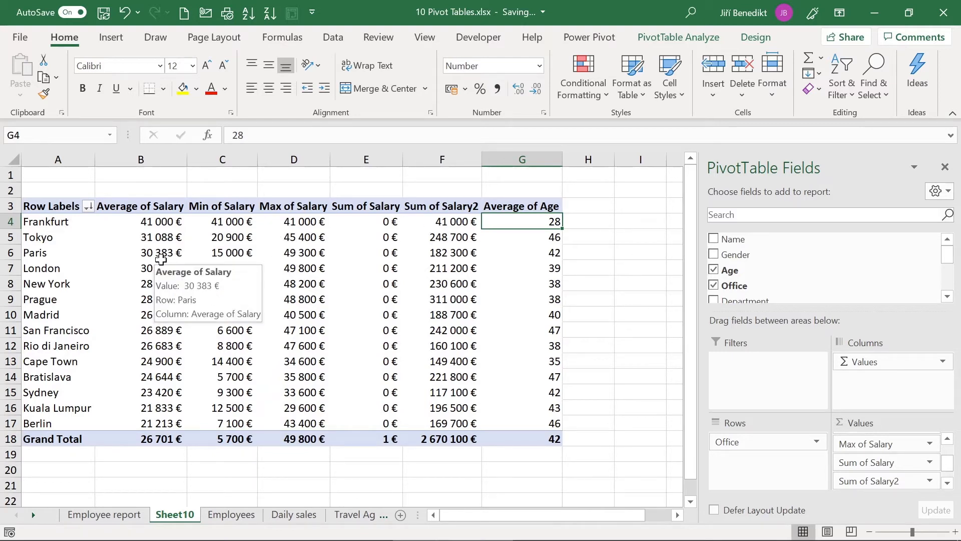
pyautogui.click(161, 260)
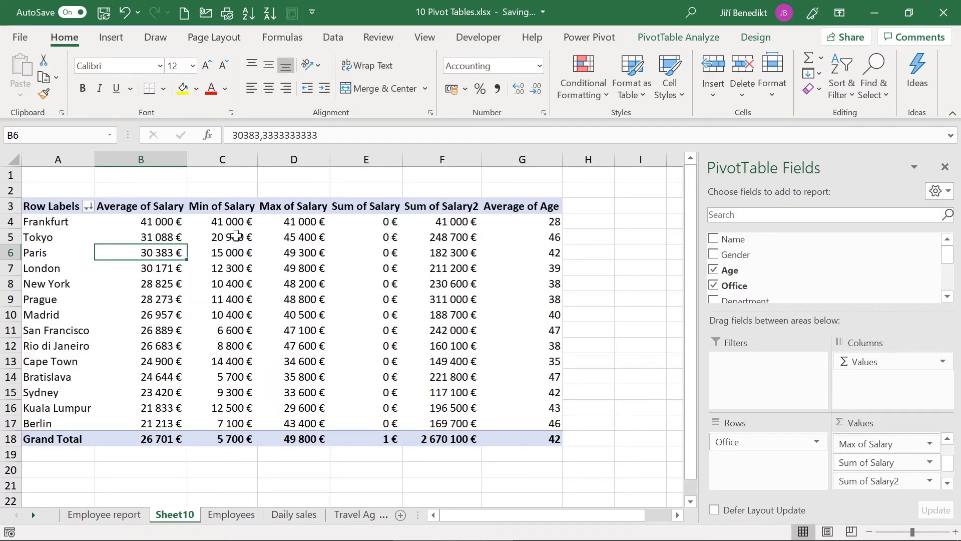
pyautogui.click(122, 218)
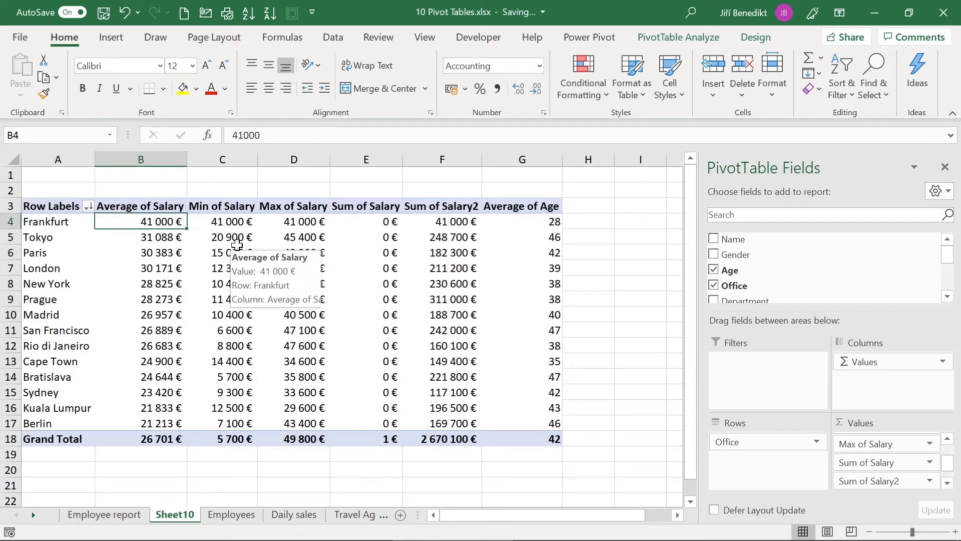
pyautogui.press('Right')
pyautogui.press('Right')
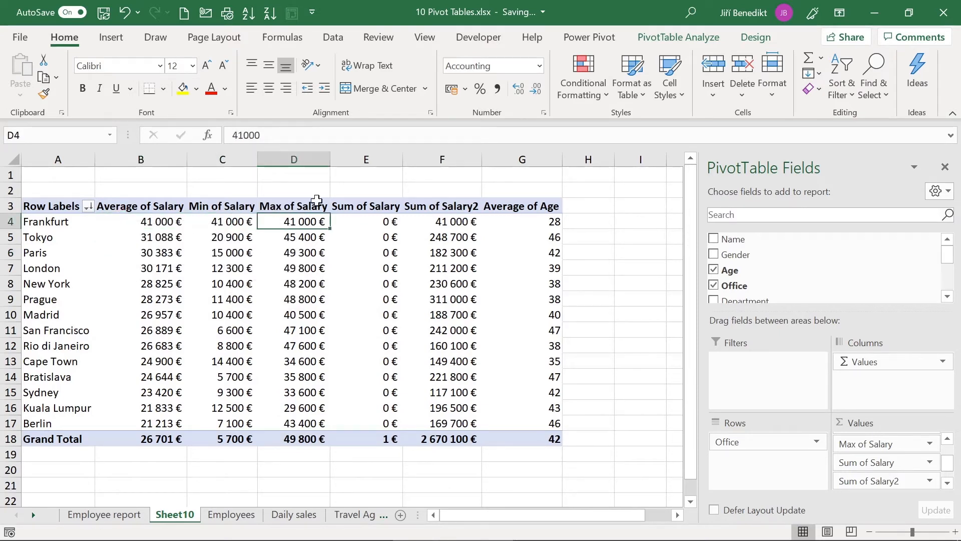
# Step: Format the Sum of Salary values E4:E18 with Percent Style
pyautogui.click(382, 230)
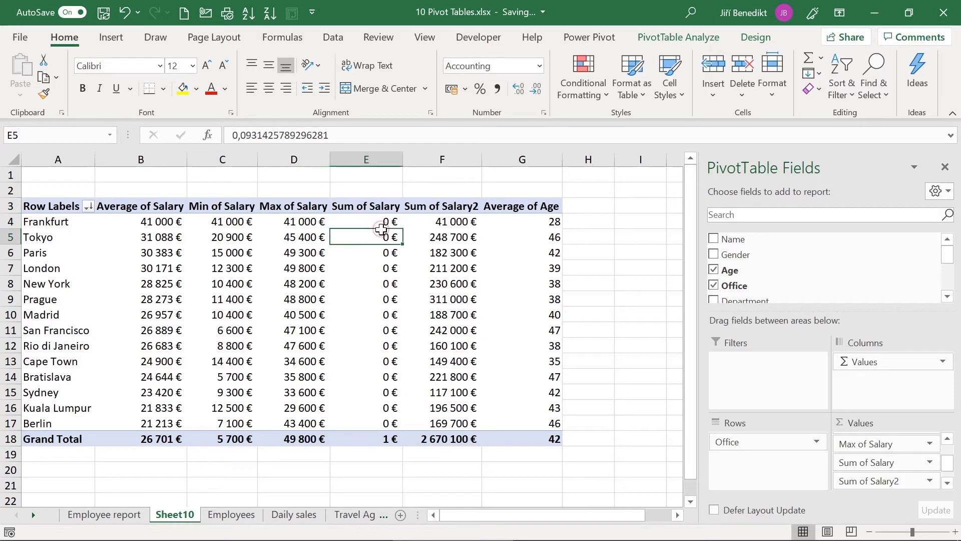
pyautogui.rightClick(374, 236)
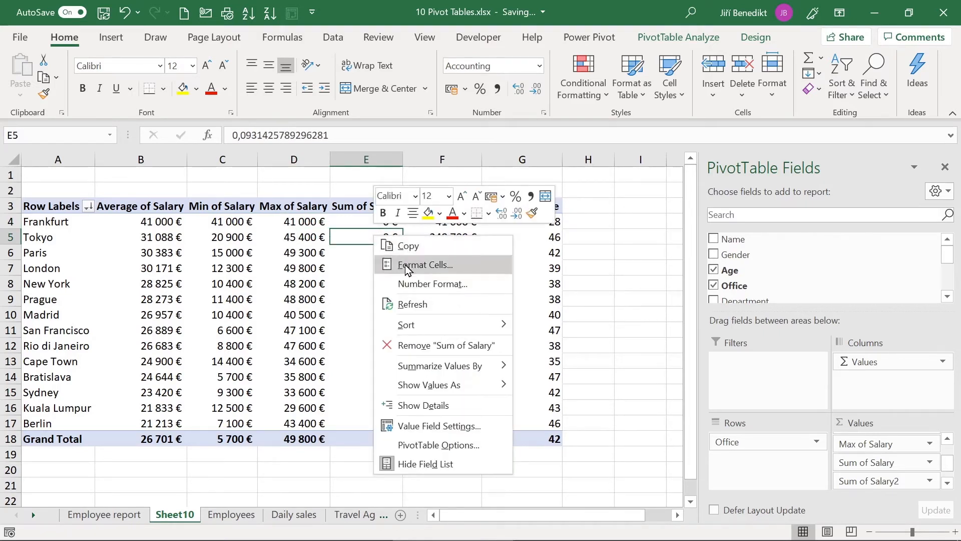
pyautogui.click(334, 224)
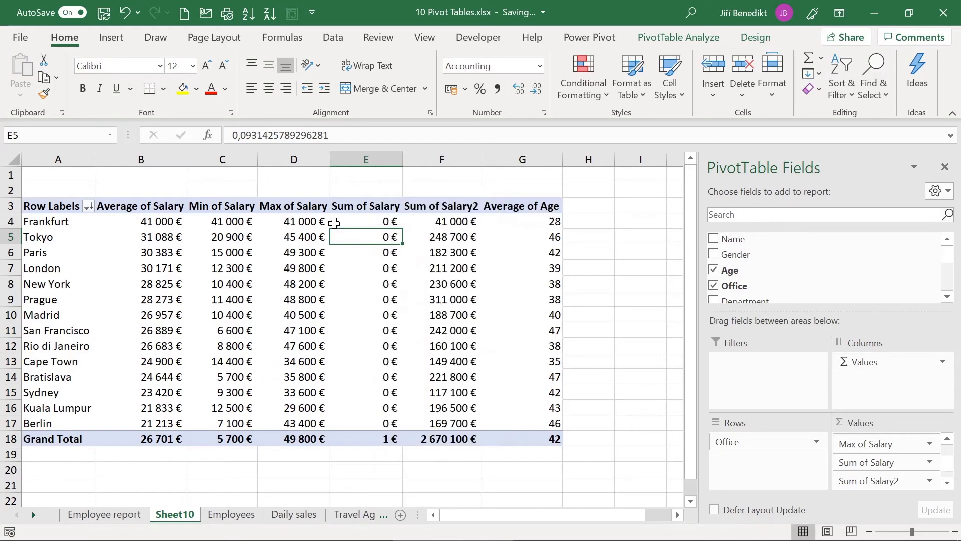
pyautogui.moveTo(344, 216); pyautogui.dragTo(376, 439)
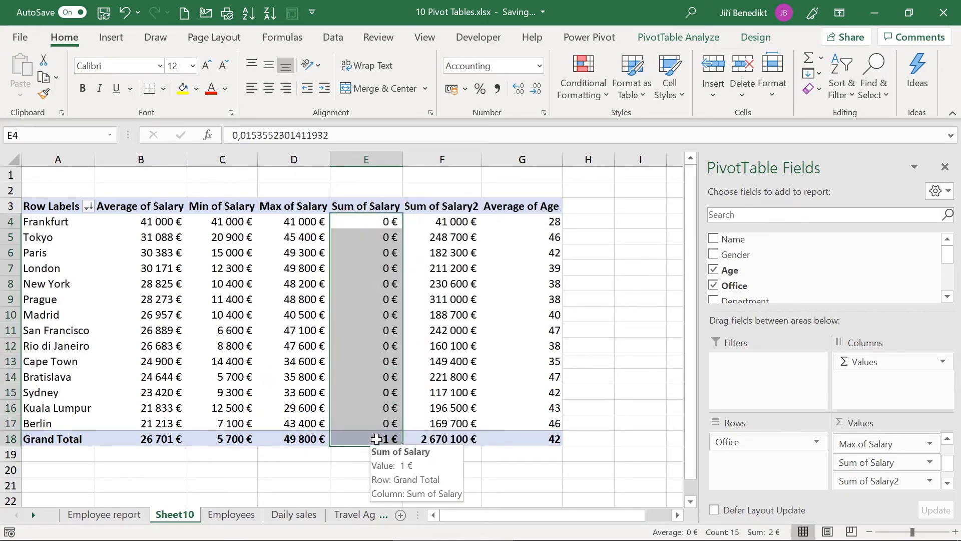
pyautogui.click(479, 90)
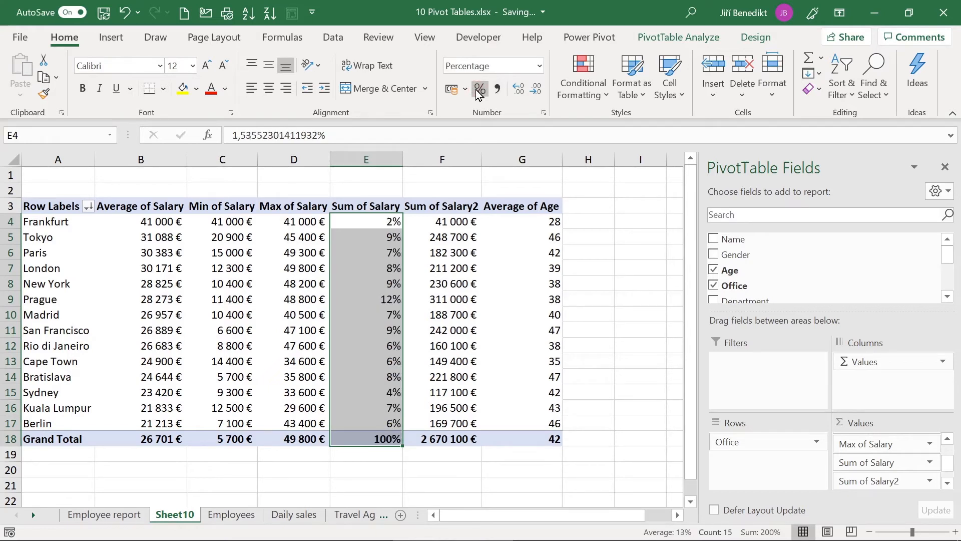
pyautogui.click(518, 255)
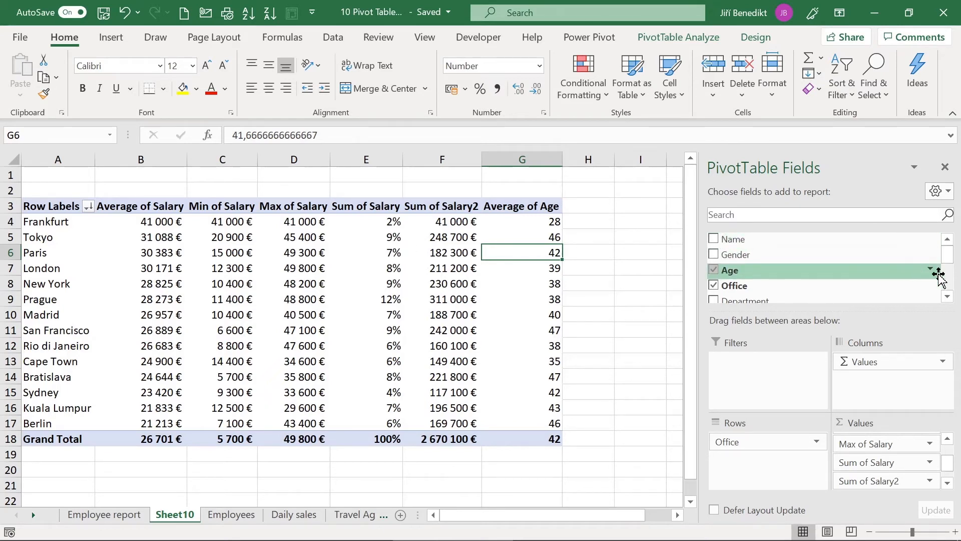
# Step: Add the Name field to the pivot values as a Count of Name column
pyautogui.click(948, 297)
pyautogui.click(947, 297)
pyautogui.click(947, 297)
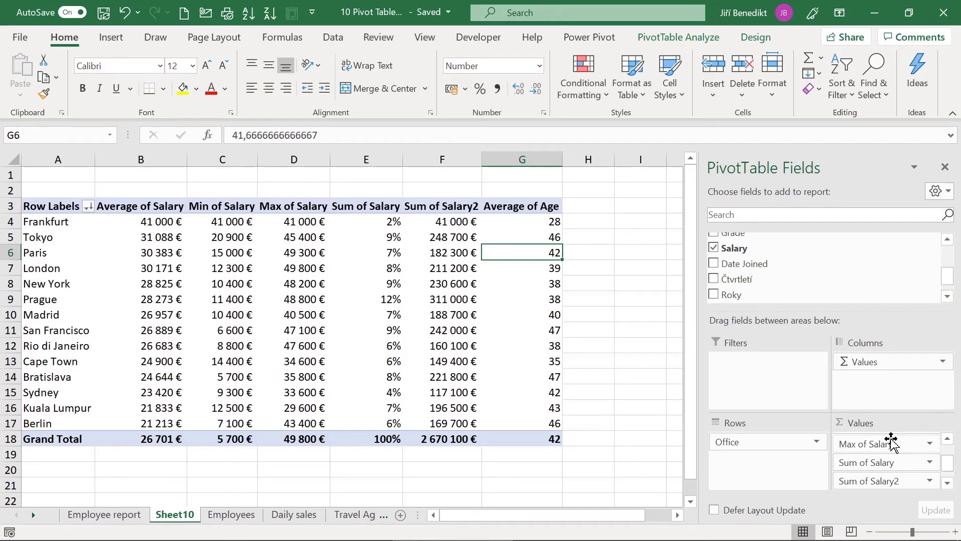
pyautogui.scroll(3, 733, 268)
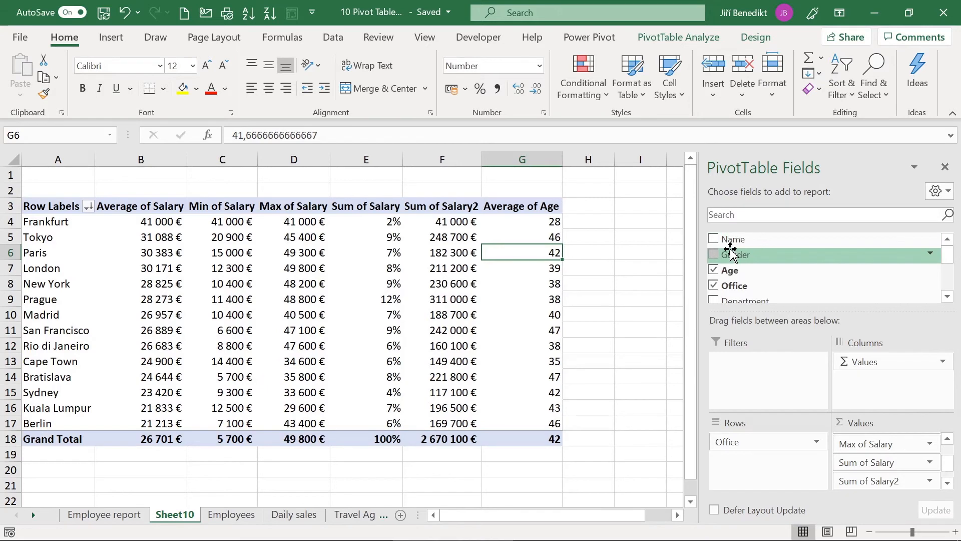
pyautogui.moveTo(729, 243); pyautogui.dragTo(883, 492)
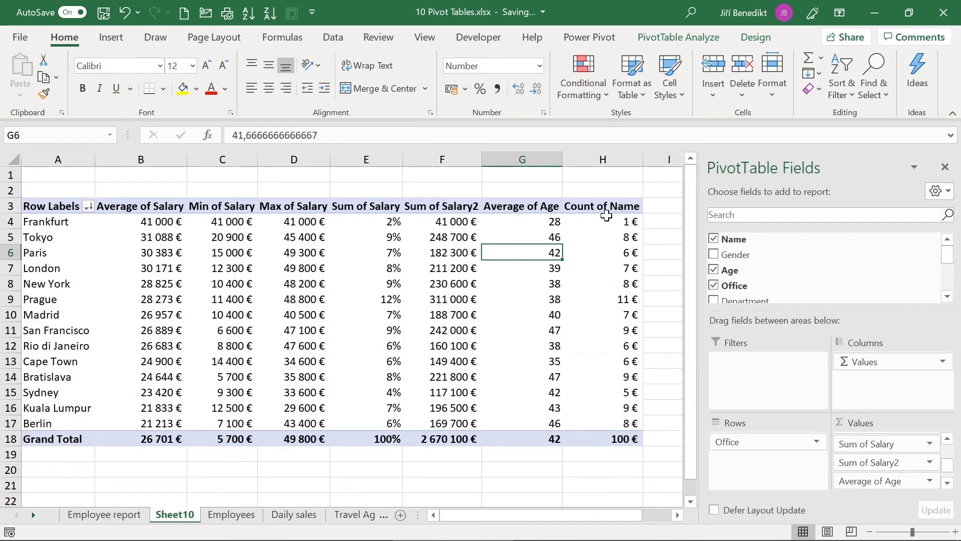
# Step: Format Count of Name H4:H18 as Number with no decimals, and add Gender as a count
pyautogui.click(607, 217)
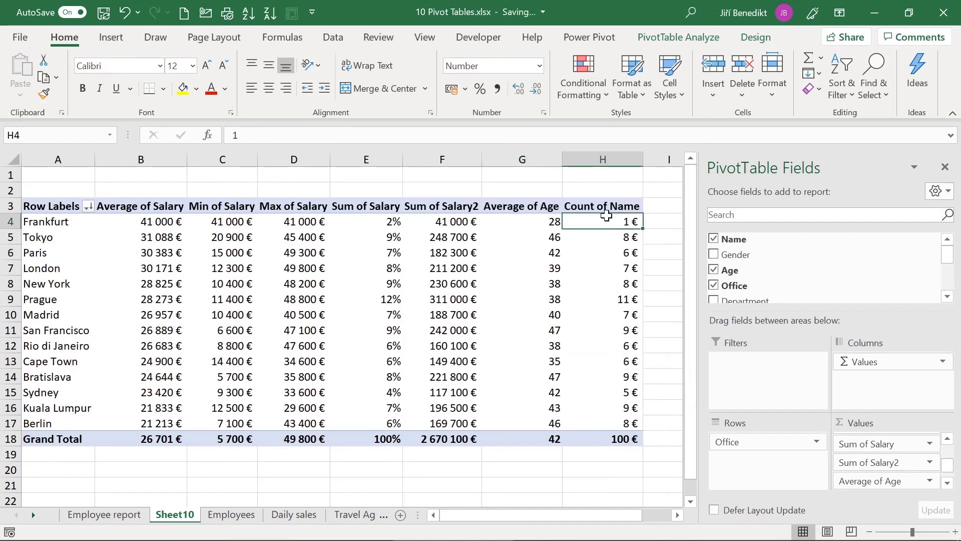
pyautogui.keyDown('shift'); pyautogui.click(598, 433); pyautogui.keyUp('shift')
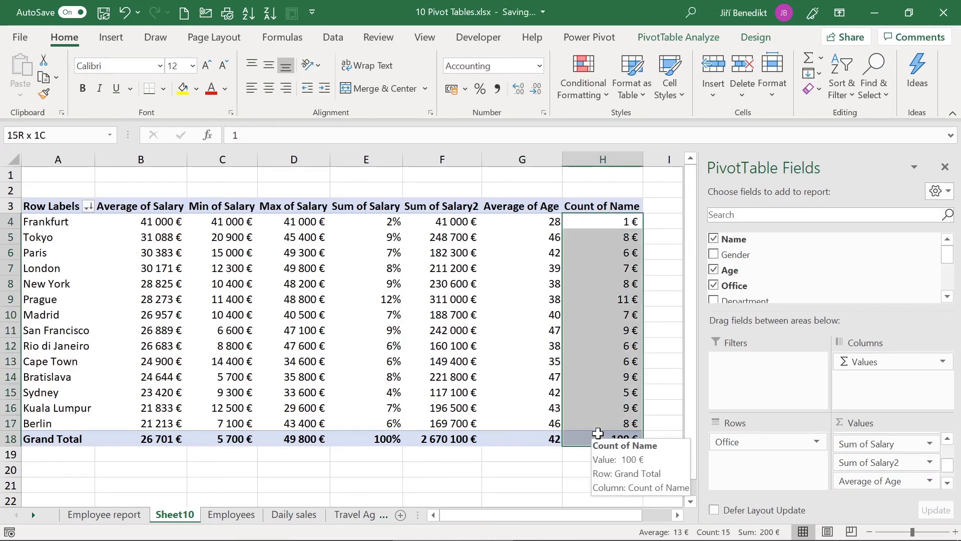
pyautogui.click(539, 65)
pyautogui.click(498, 126)
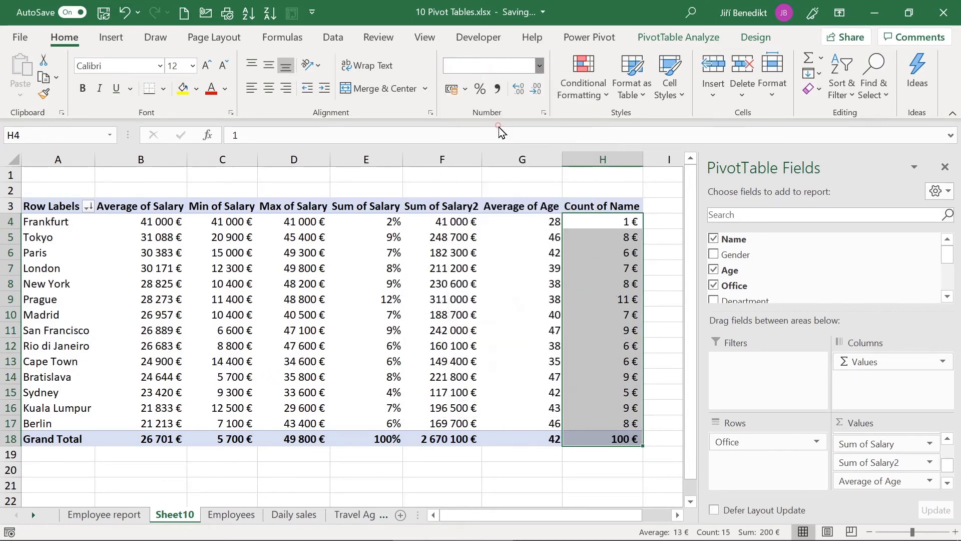
pyautogui.click(536, 89)
pyautogui.click(536, 89)
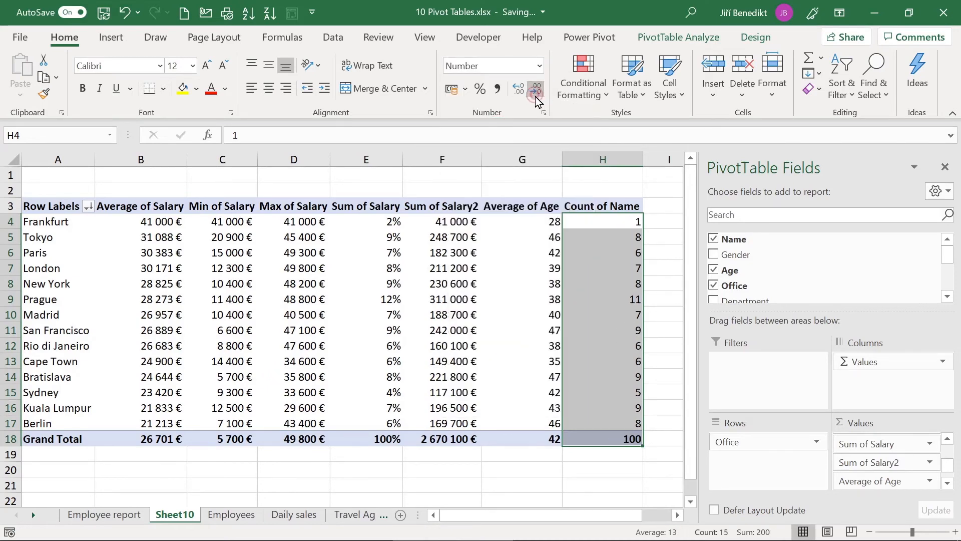
pyautogui.moveTo(736, 254); pyautogui.dragTo(895, 488)
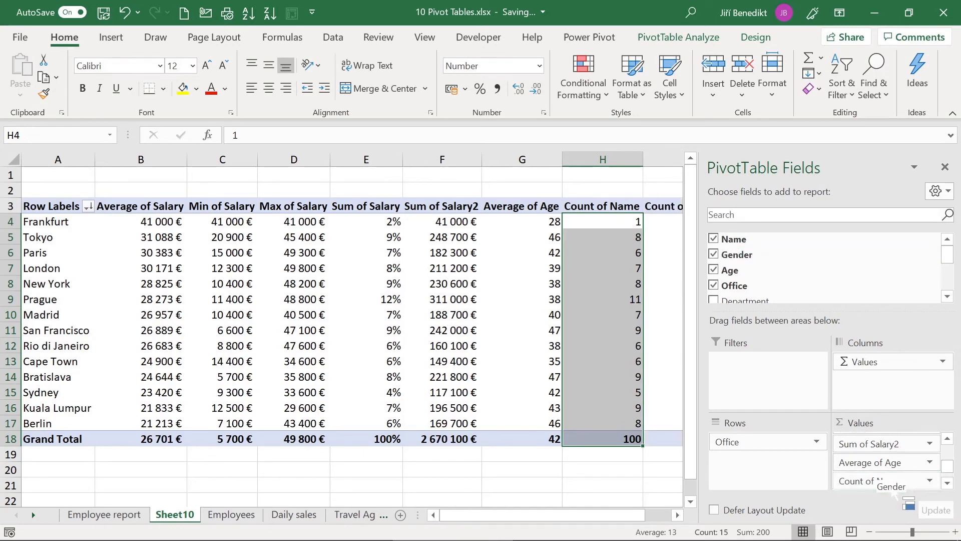
# Step: Format the Count of Gender values I4:I18 as Number with no decimal places
pyautogui.hscroll(2, 672, 435)
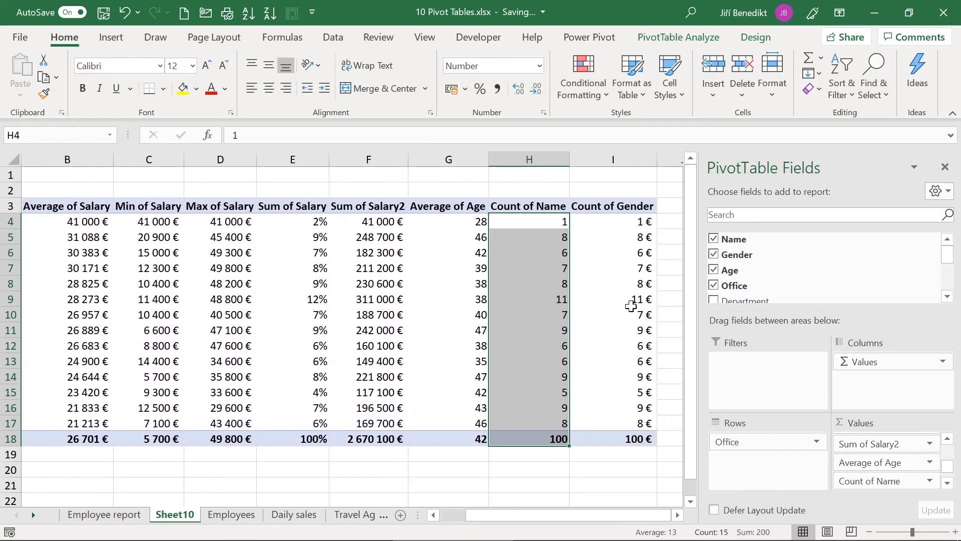
pyautogui.click(640, 220)
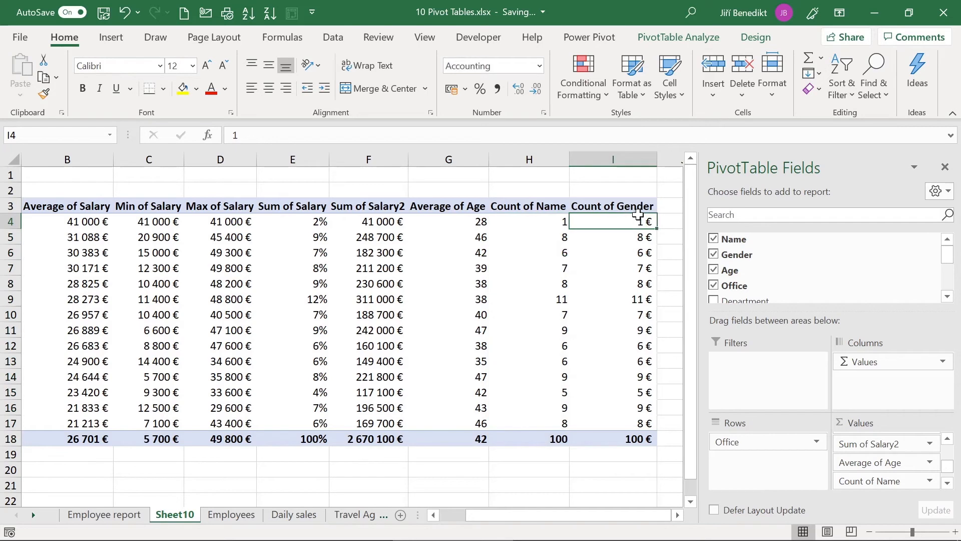
pyautogui.keyDown('shift'); pyautogui.click(616, 439); pyautogui.keyUp('shift')
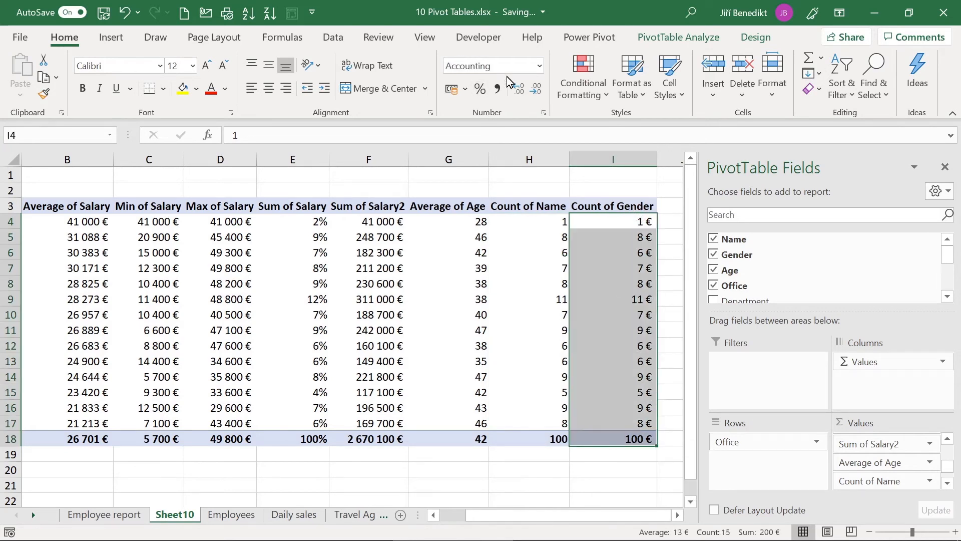
pyautogui.click(540, 67)
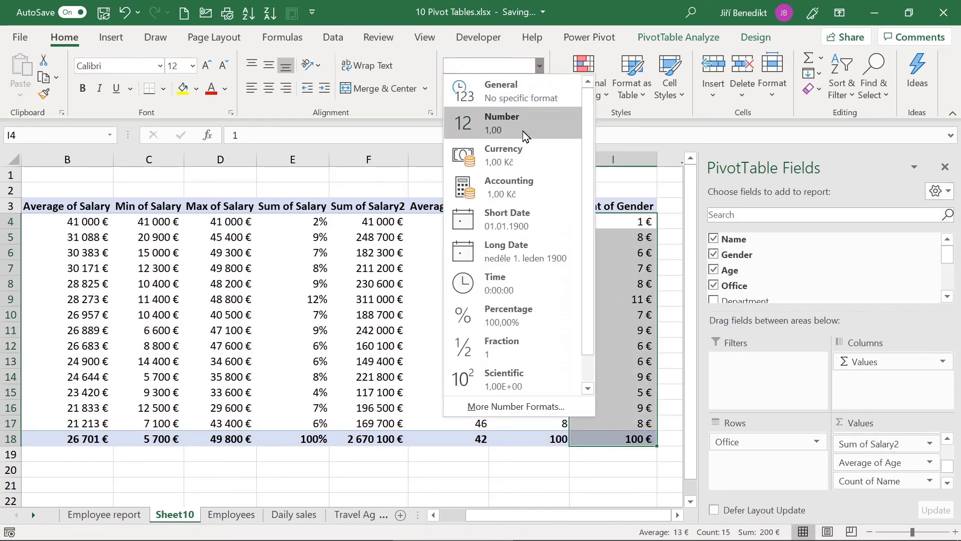
pyautogui.click(524, 132)
pyautogui.click(536, 89)
pyautogui.click(536, 89)
pyautogui.click(365, 235)
pyautogui.hscroll(-2, 364, 235)
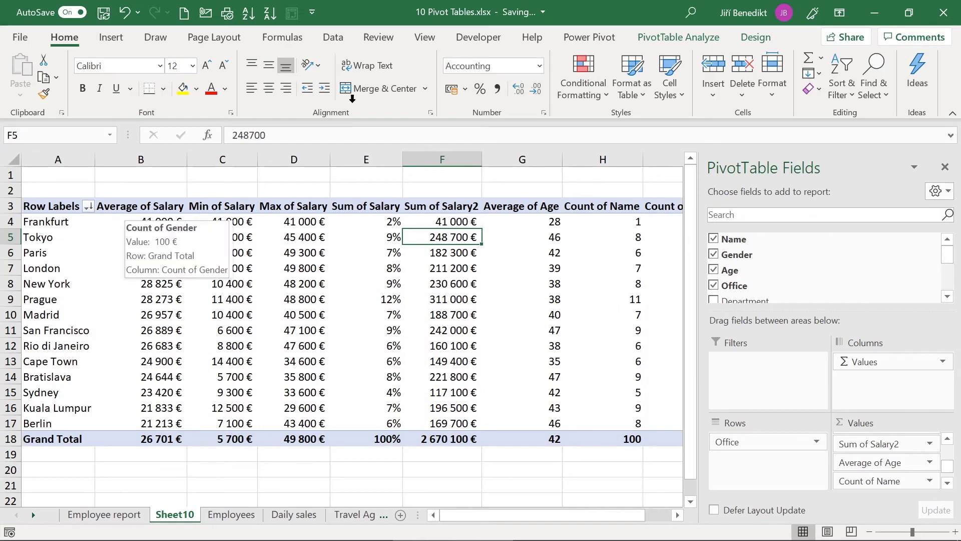
# Step: Freeze the first column so the Office labels stay visible when scrolling sideways
pyautogui.click(420, 35)
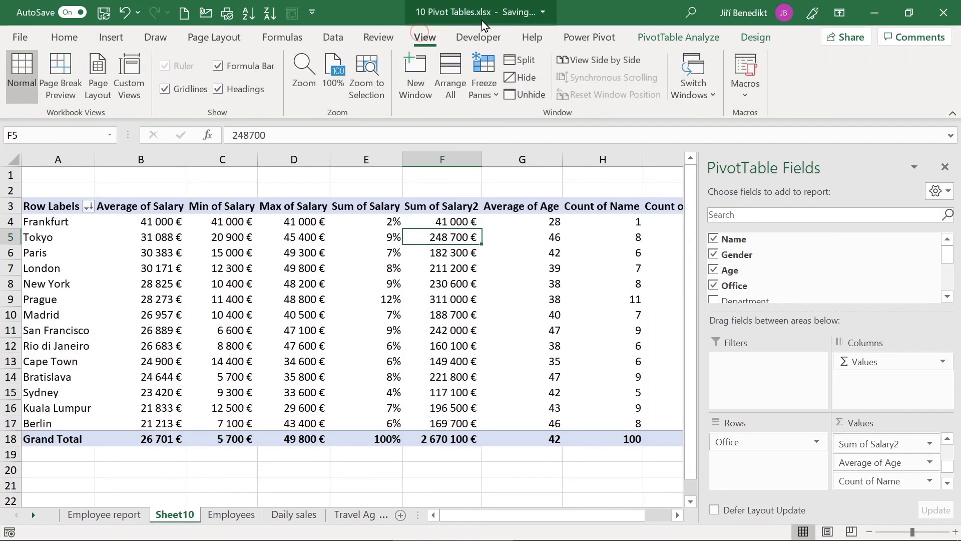
pyautogui.click(489, 75)
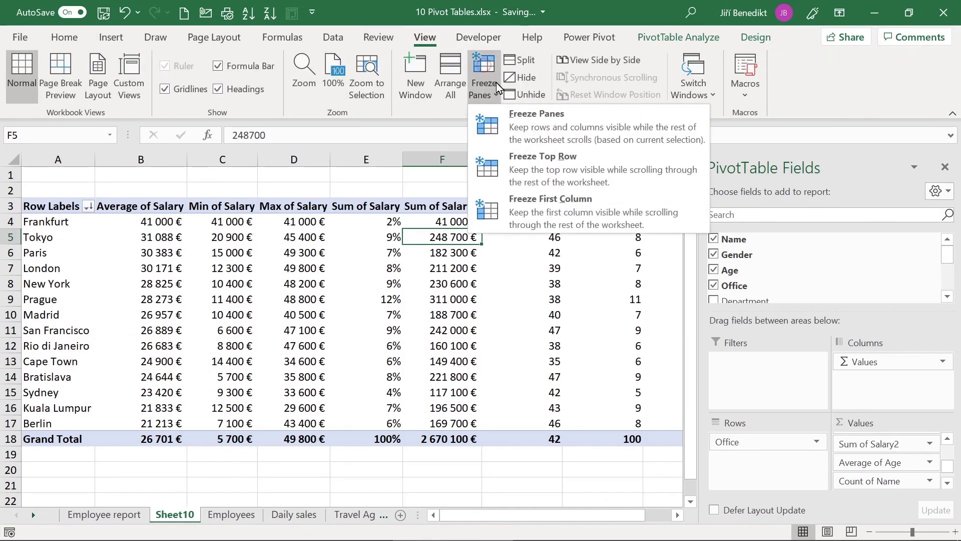
pyautogui.click(531, 217)
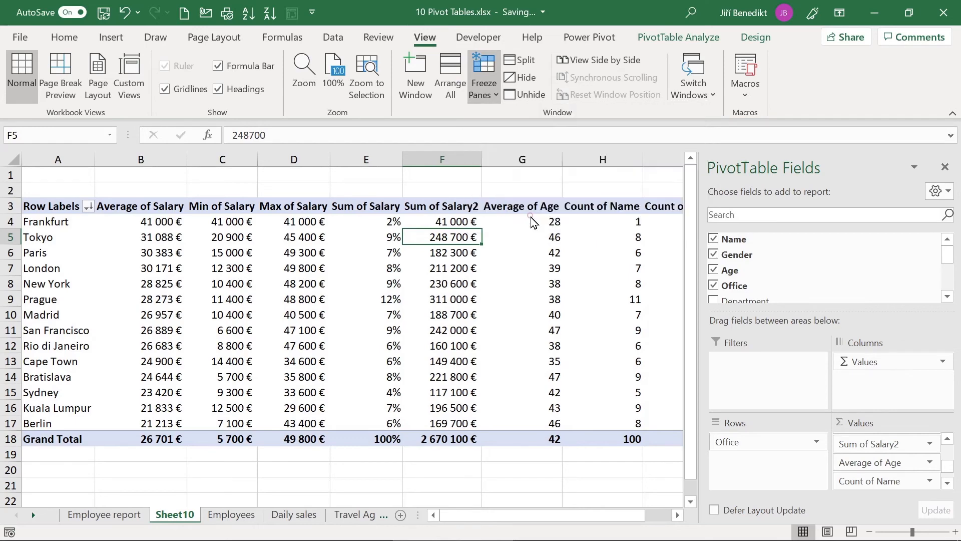
pyautogui.hscroll(3, 536, 297)
pyautogui.hscroll(-3, 536, 297)
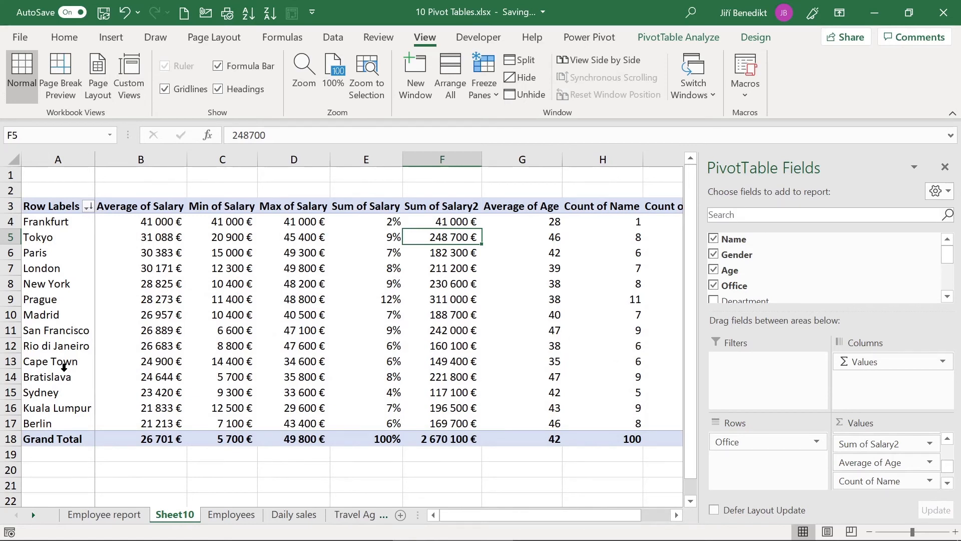
pyautogui.moveTo(166, 271)
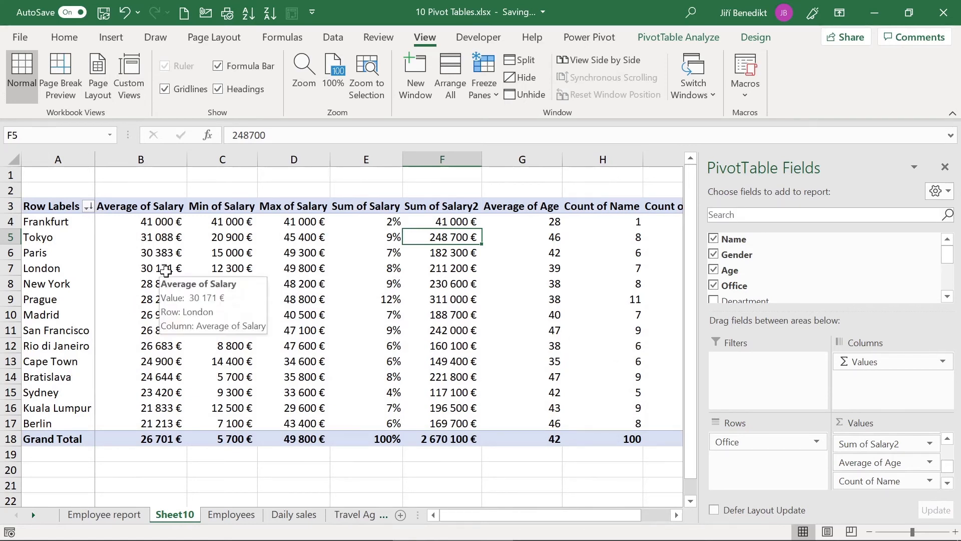
pyautogui.moveTo(286, 248)
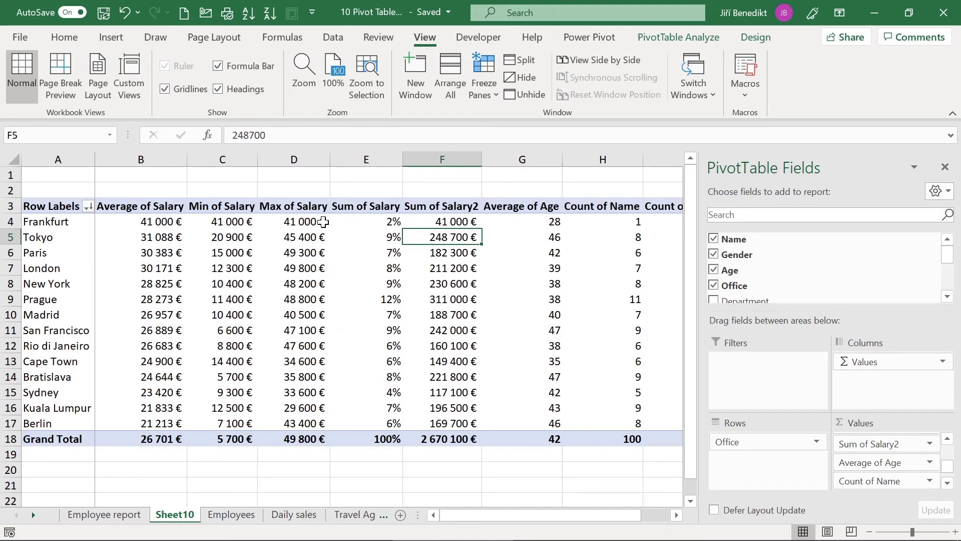
pyautogui.click(297, 237)
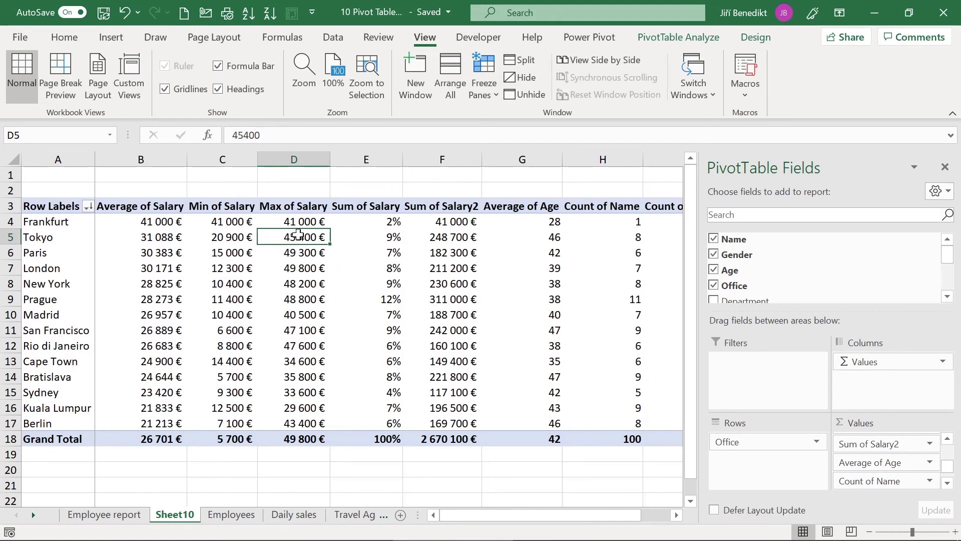
# Step: Drill into Tokyo's Max of Salary to list its 8 employees on Sheet11, then return to Sheet10
pyautogui.moveTo(300, 233)
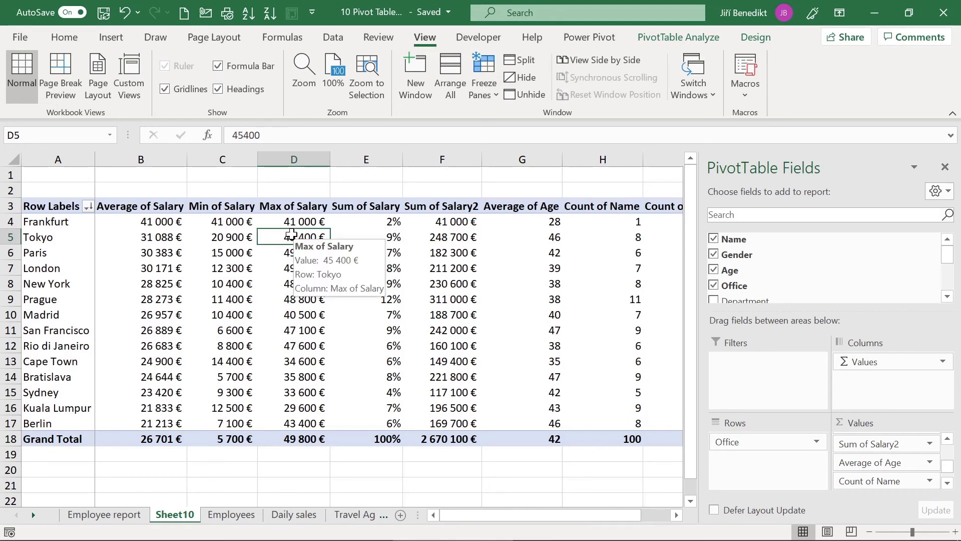
pyautogui.doubleClick(292, 234)
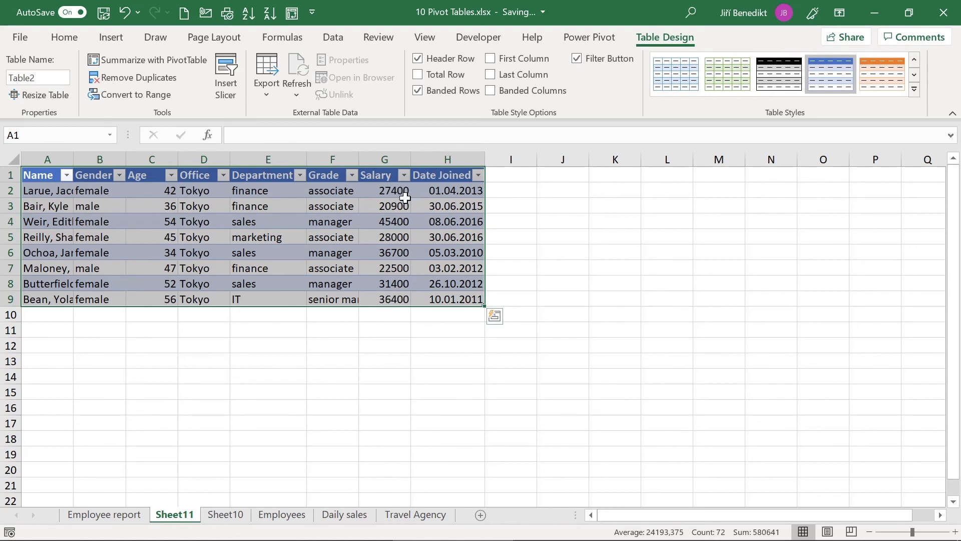
pyautogui.click(392, 222)
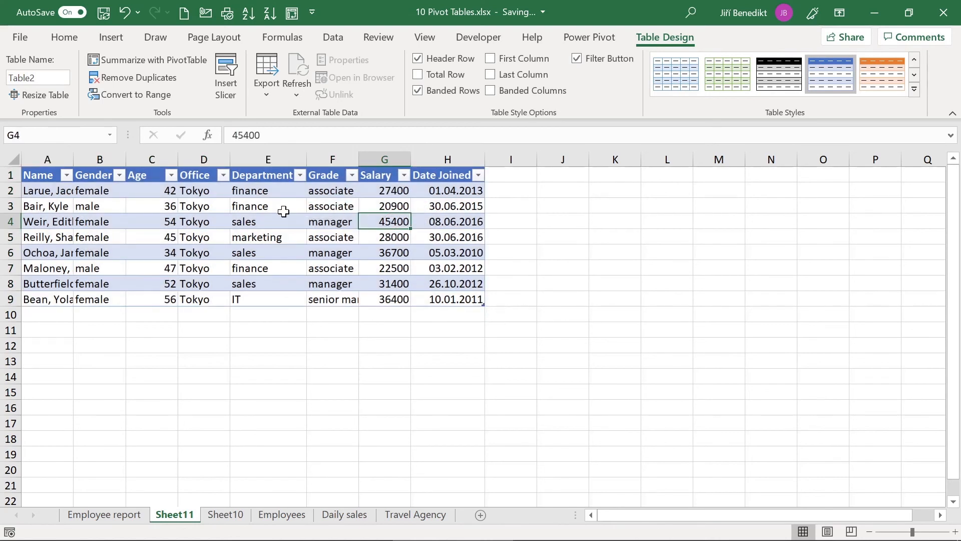
pyautogui.click(233, 517)
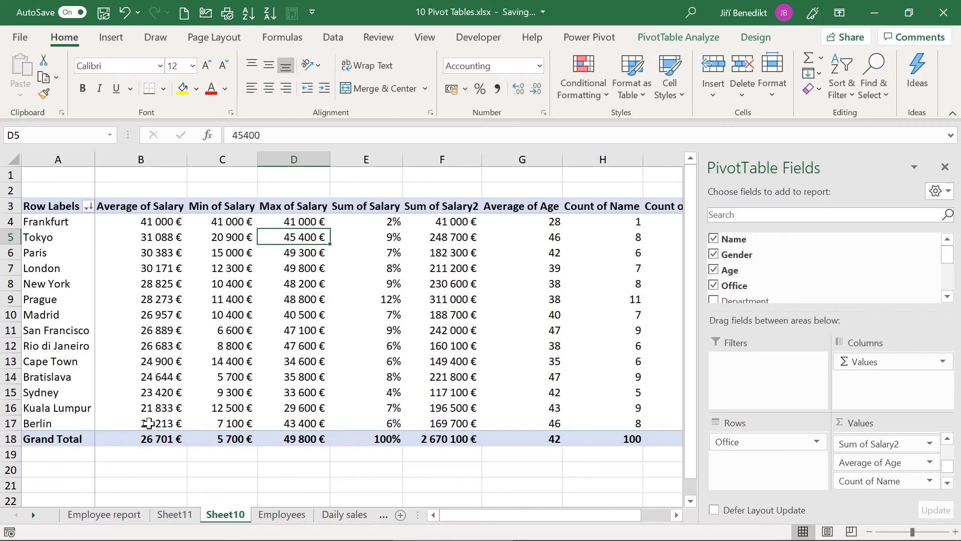
pyautogui.moveTo(149, 423)
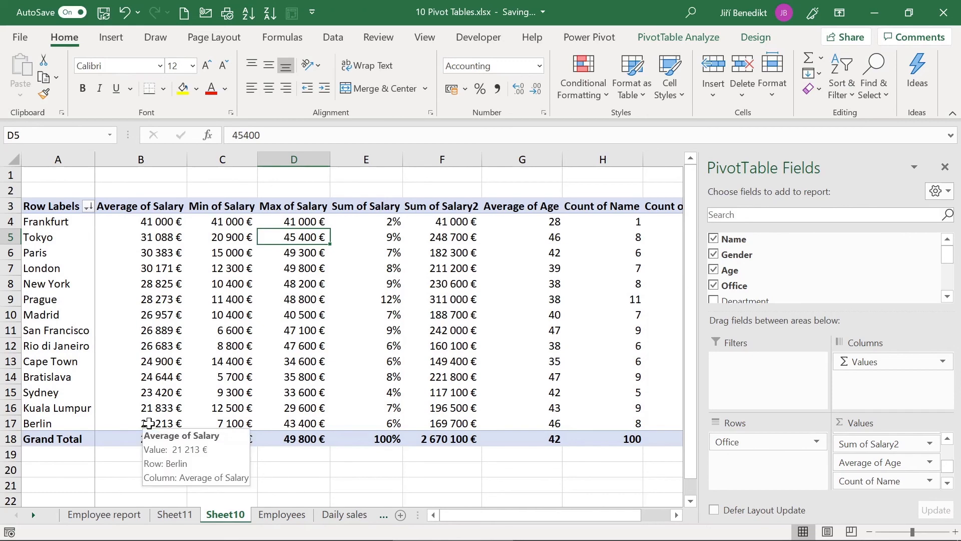
# Step: Insert a new PivotTable from the Employees sheet on a new worksheet
pyautogui.click(274, 516)
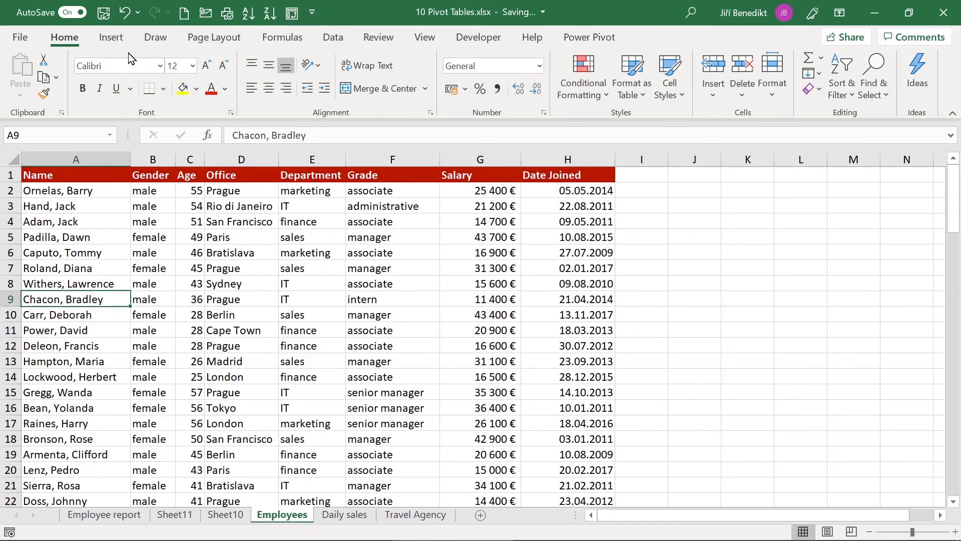
pyautogui.click(120, 38)
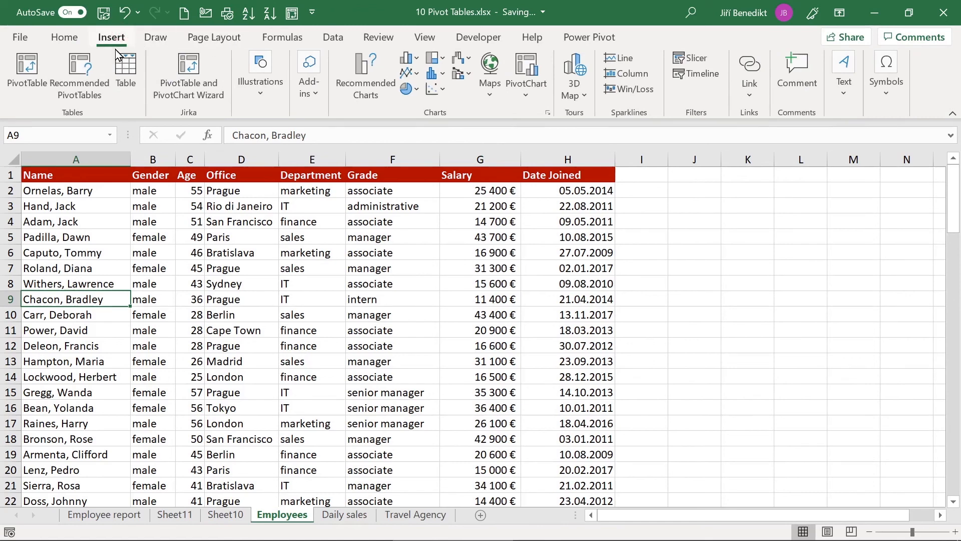
pyautogui.click(31, 73)
pyautogui.press('Return')
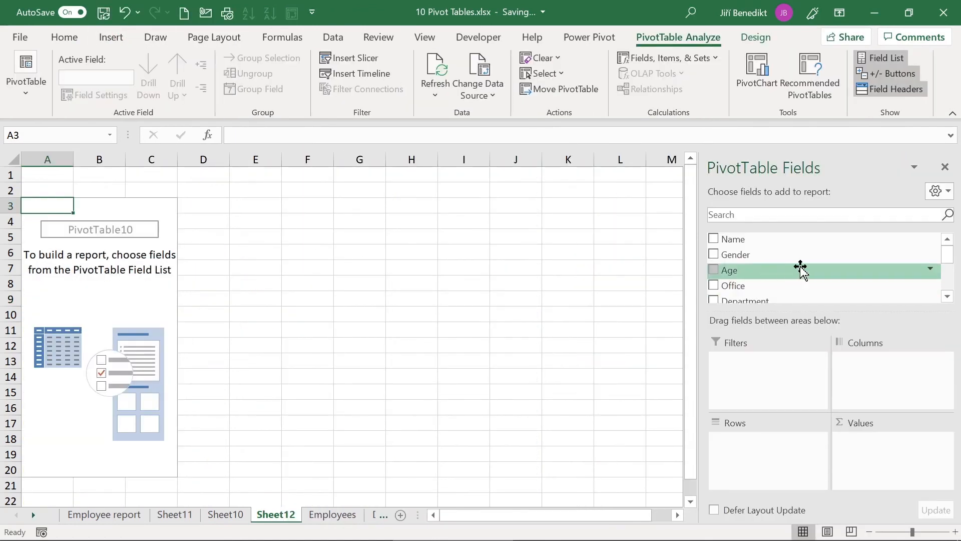
# Step: Sum Salary in the pivot with Grade as rows and Department as columns
pyautogui.moveTo(946, 256); pyautogui.dragTo(946, 275)
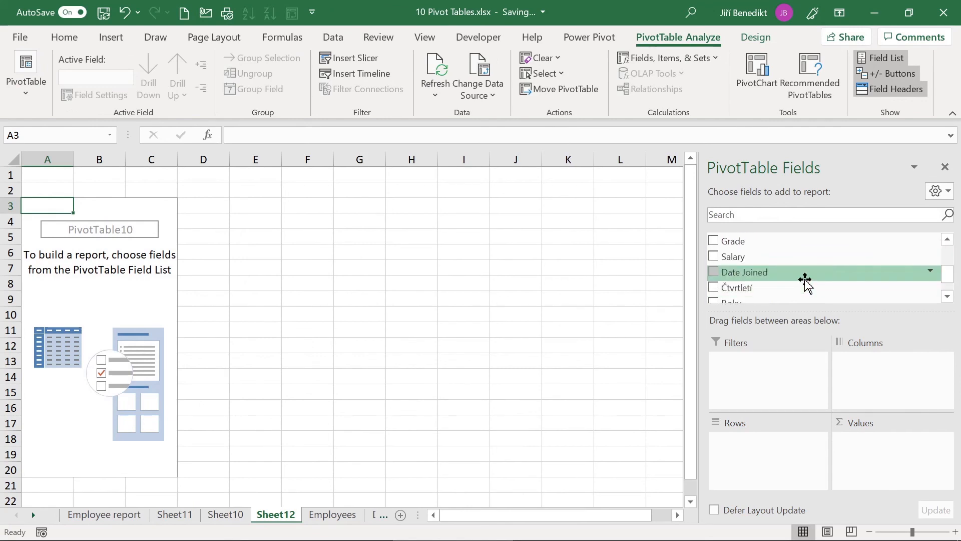
pyautogui.click(805, 260)
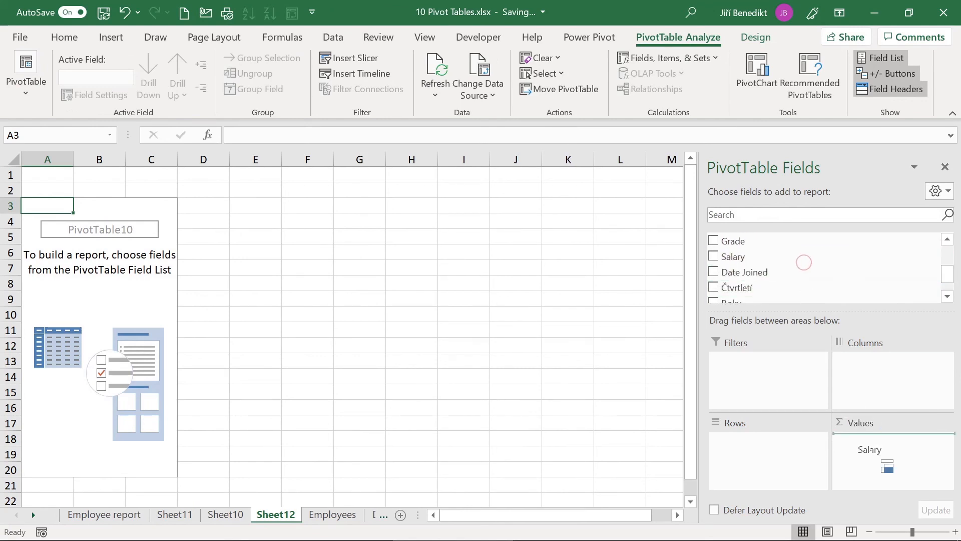
pyautogui.moveTo(736, 242); pyautogui.dragTo(774, 468)
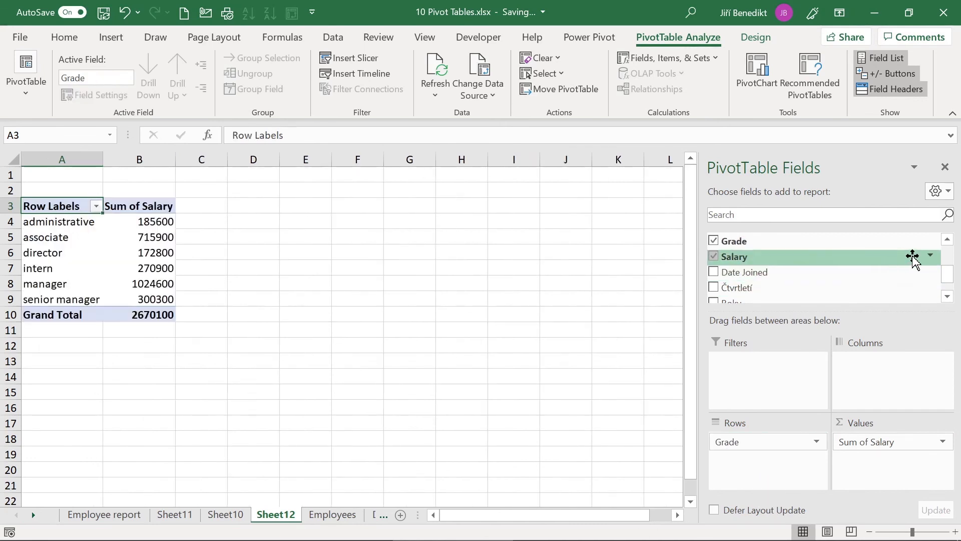
pyautogui.click(948, 239)
pyautogui.click(948, 239)
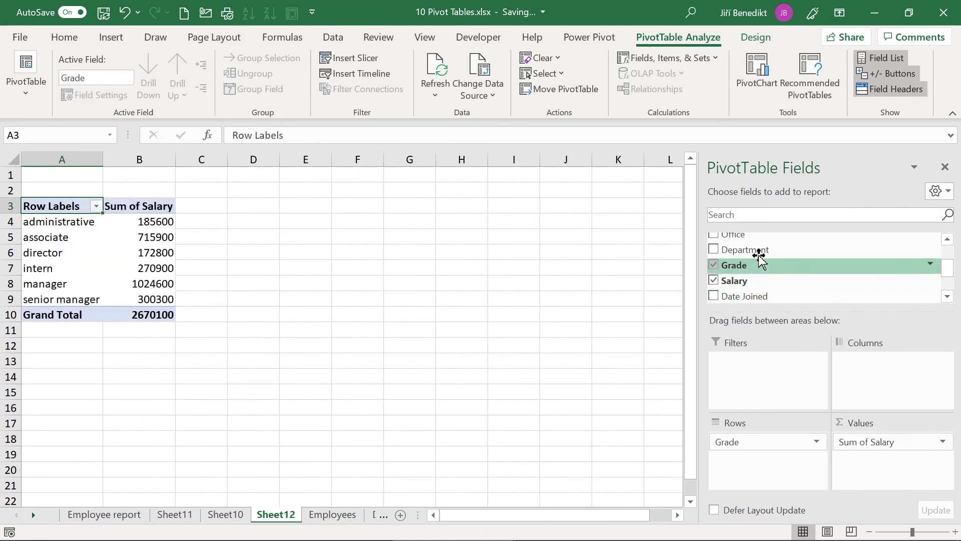
pyautogui.moveTo(757, 249); pyautogui.dragTo(861, 362)
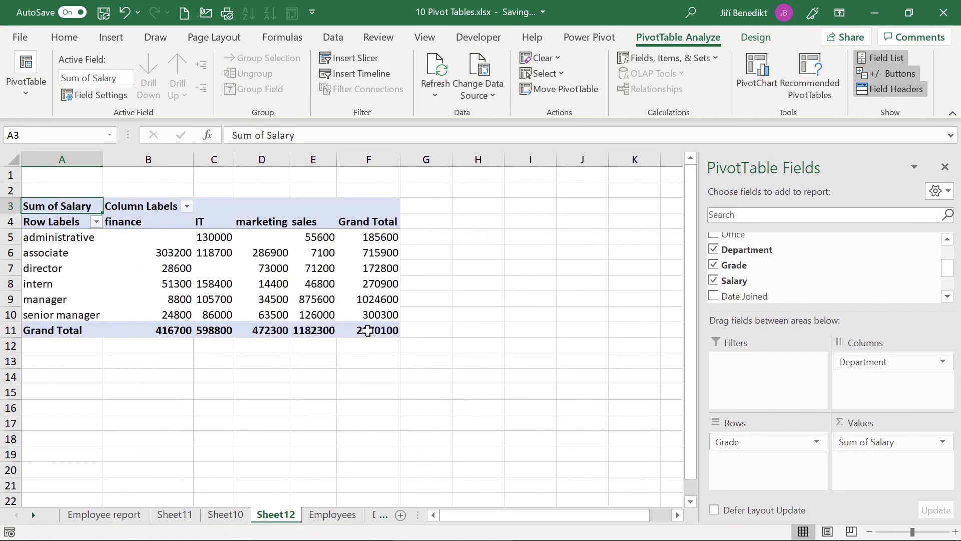
# Step: Drill down on the 875600 sales-manager salary total to list its records on Sheet13
pyautogui.click(306, 300)
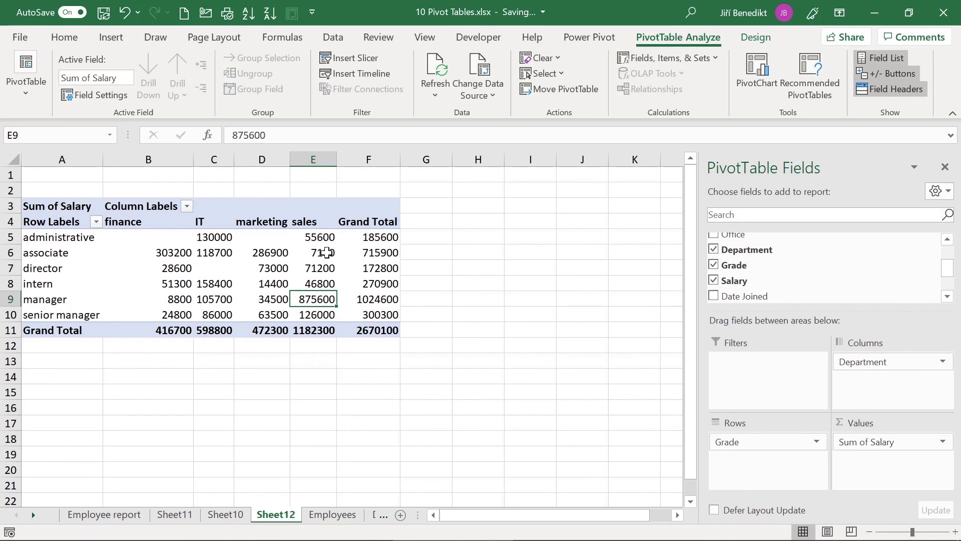
pyautogui.moveTo(326, 253)
pyautogui.doubleClick(305, 297)
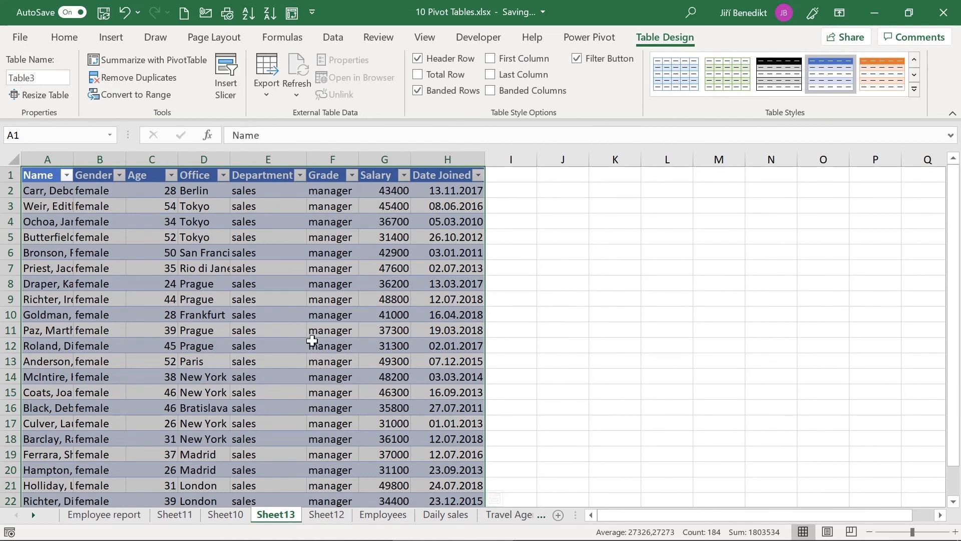
# Step: Delete the Sheet13 detail sheet and select the pivot's grade labels A5:A10
pyautogui.rightClick(277, 514)
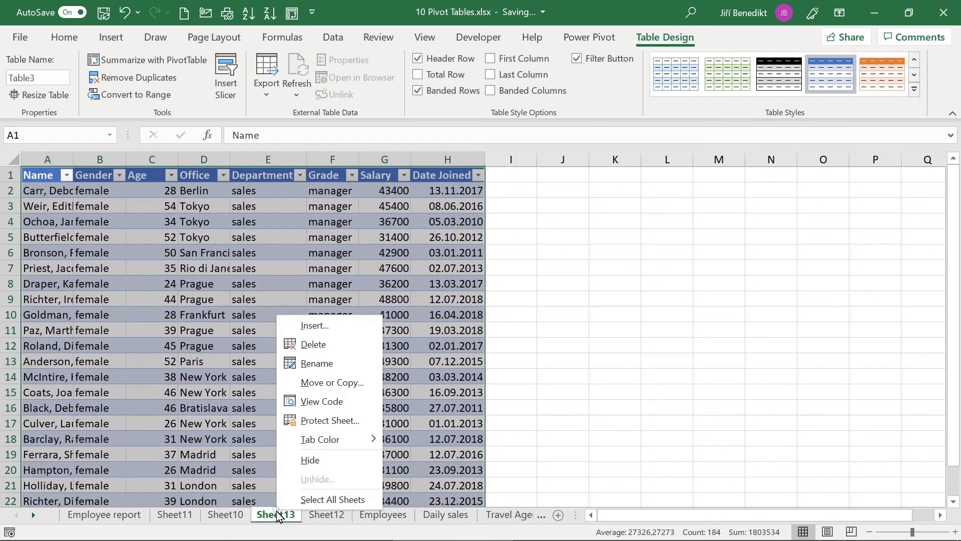
pyautogui.click(341, 344)
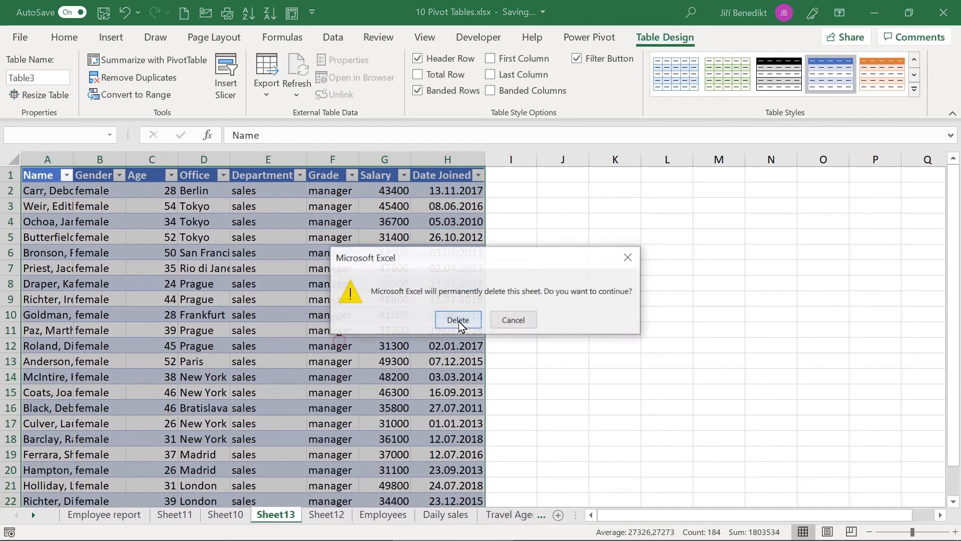
pyautogui.click(459, 320)
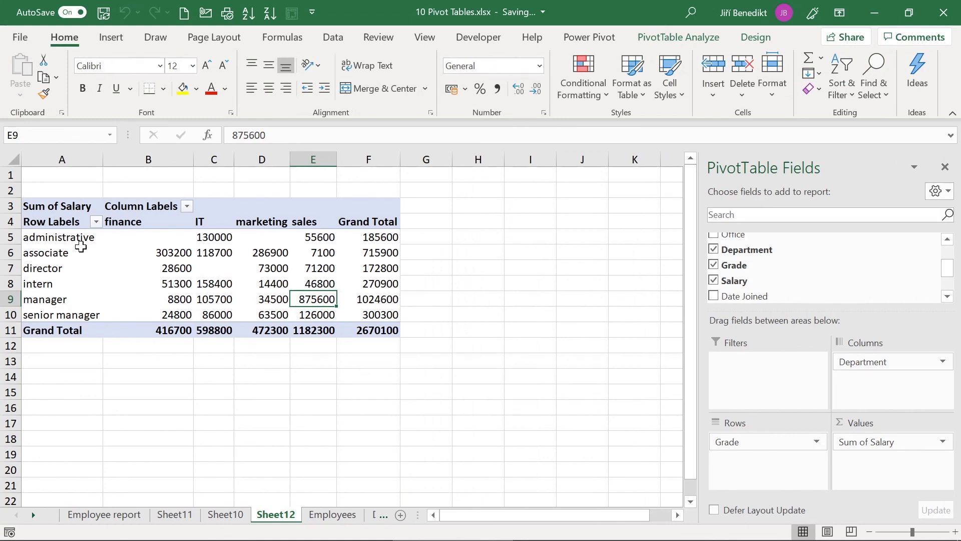
pyautogui.click(80, 245)
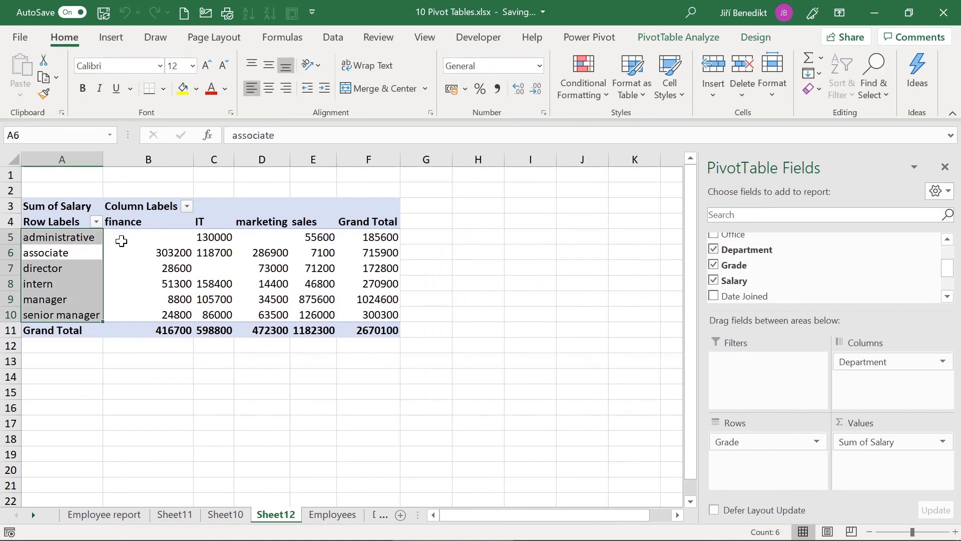